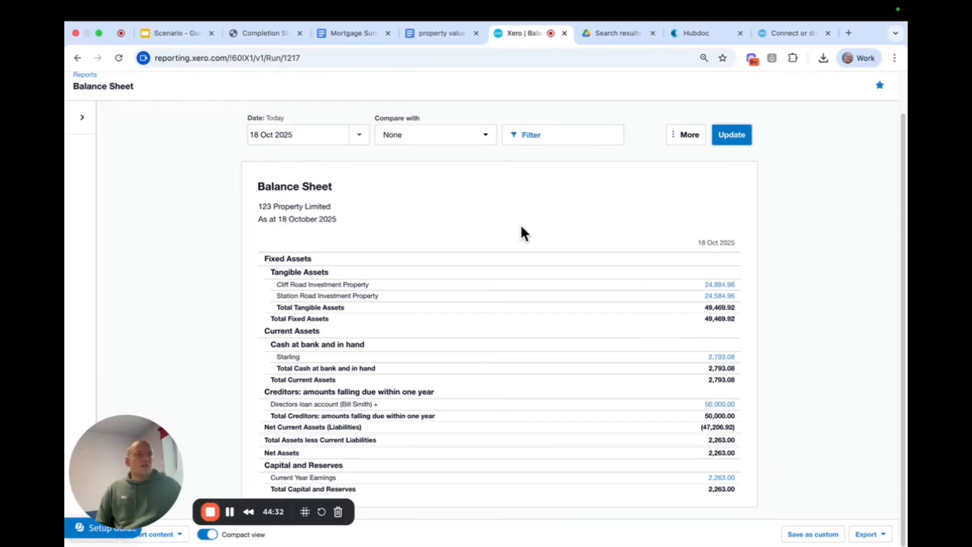
Create a new manual journal with the narration "Station Purchase".
{"action": "scroll", "coordinate": [521, 227], "scroll_direction": "up", "scroll_amount": 2}
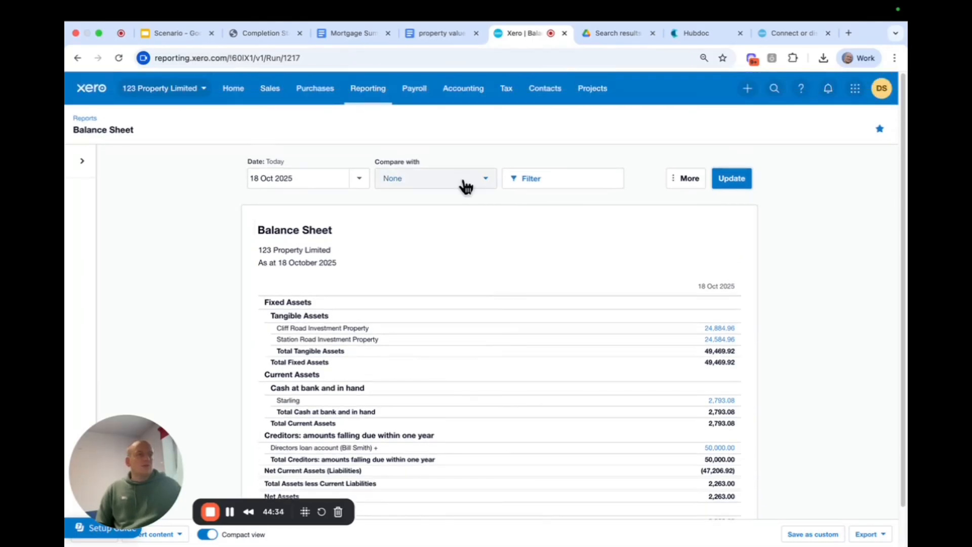
{"action": "left_click", "coordinate": [462, 88]}
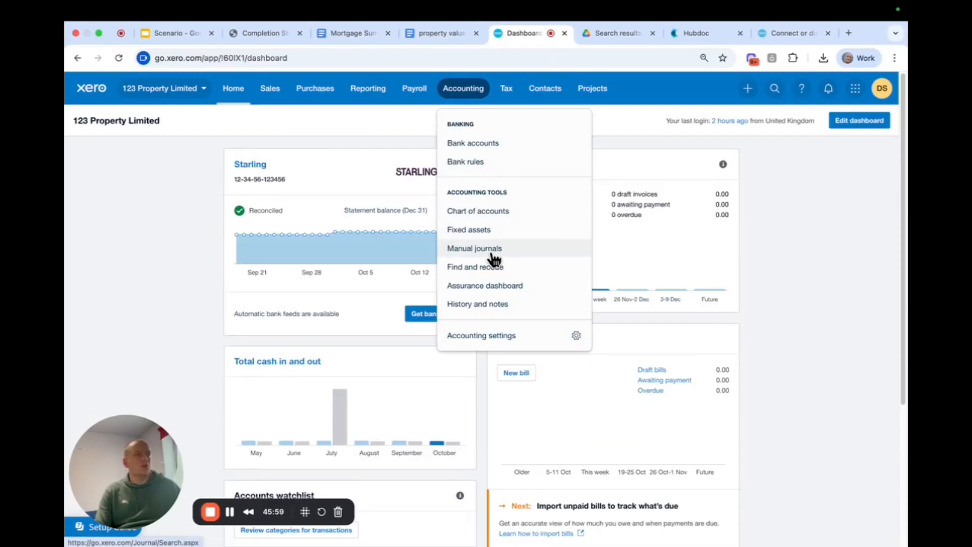
{"action": "left_click", "coordinate": [491, 253]}
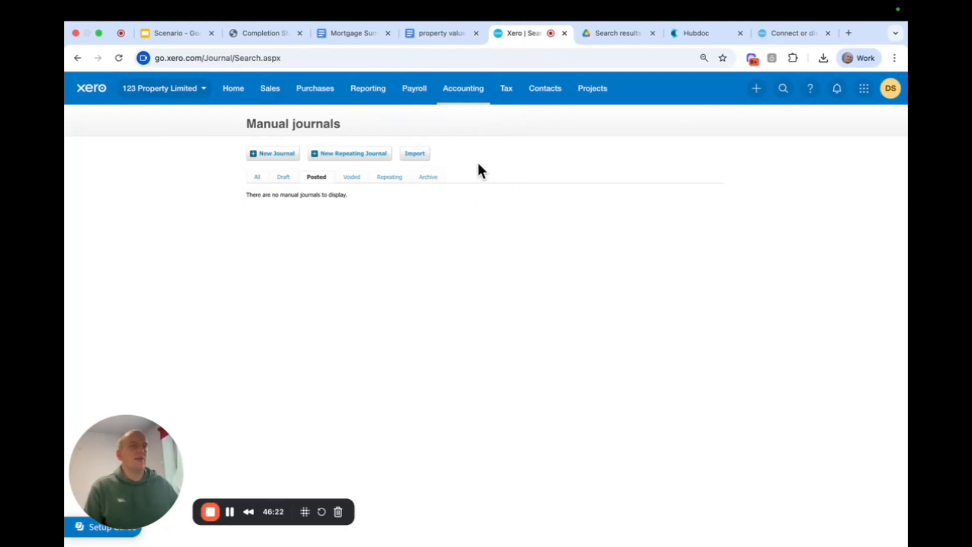
{"action": "left_click", "coordinate": [273, 155]}
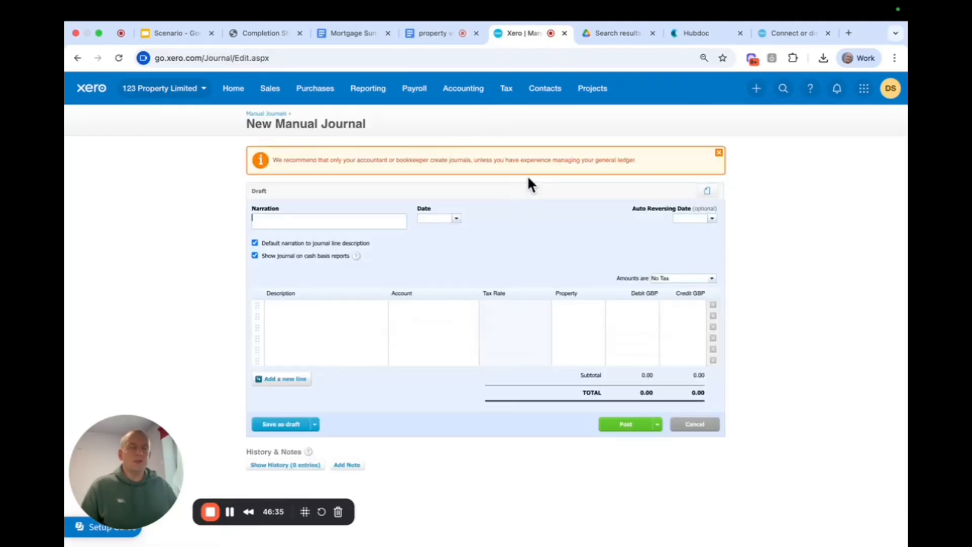
{"action": "type", "text": "Station "}
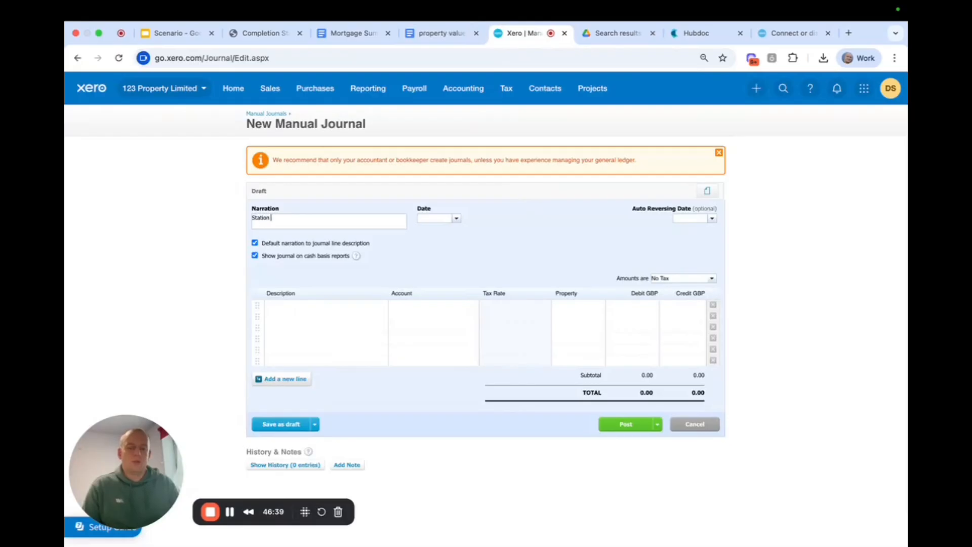
{"action": "type", "text": "Pu"}
{"action": "type", "text": "rchase"}
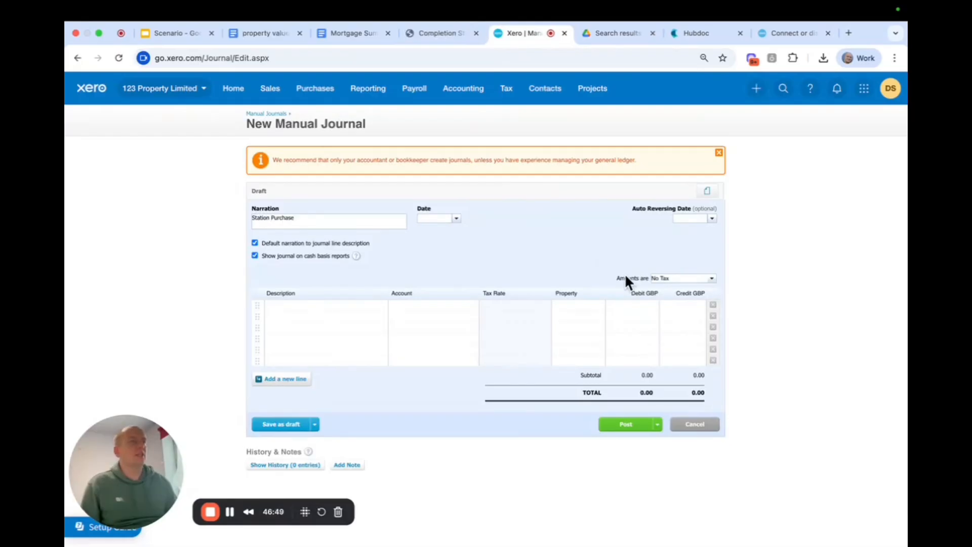
Review the purchase completion statement PDF, covering the purchase price, tax, fees, searches, mortgage advance and balance required from the client.
{"action": "left_click", "coordinate": [444, 34]}
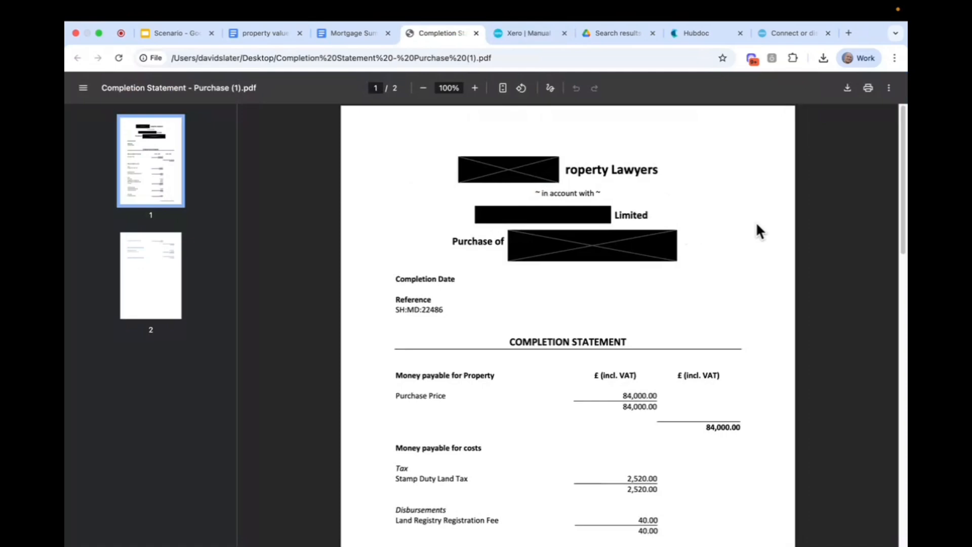
{"action": "scroll", "coordinate": [764, 225], "scroll_direction": "down", "scroll_amount": 3}
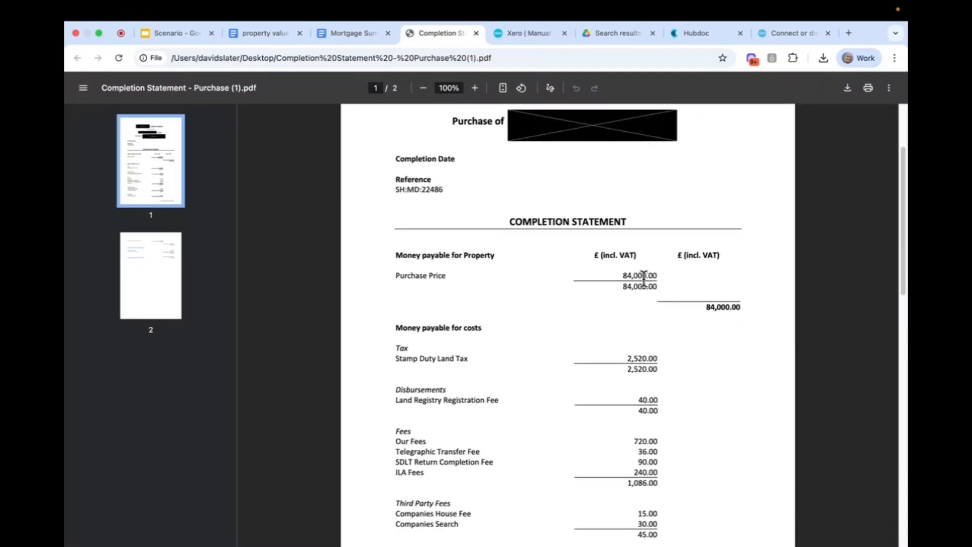
{"action": "scroll", "coordinate": [618, 262], "scroll_direction": "down", "scroll_amount": 2}
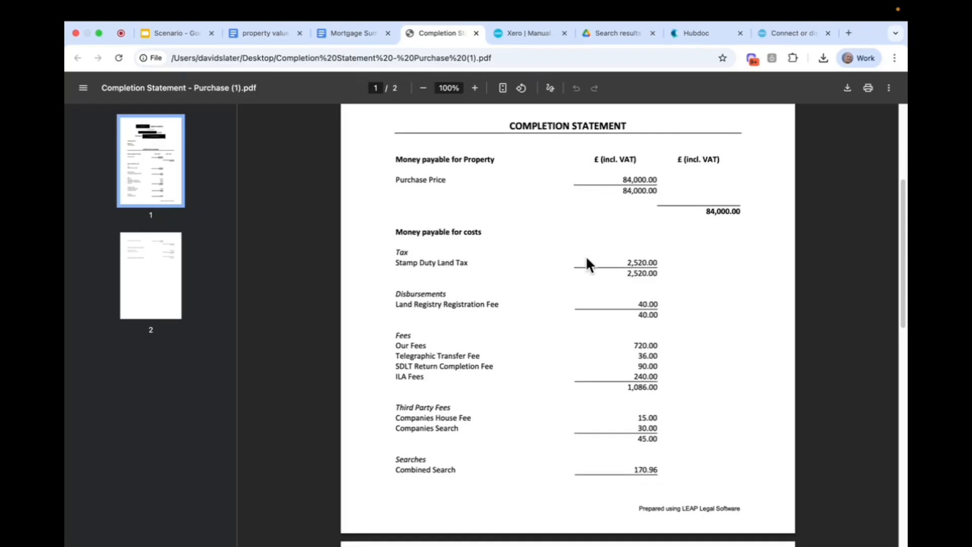
{"action": "scroll", "coordinate": [712, 284], "scroll_direction": "down", "scroll_amount": 3}
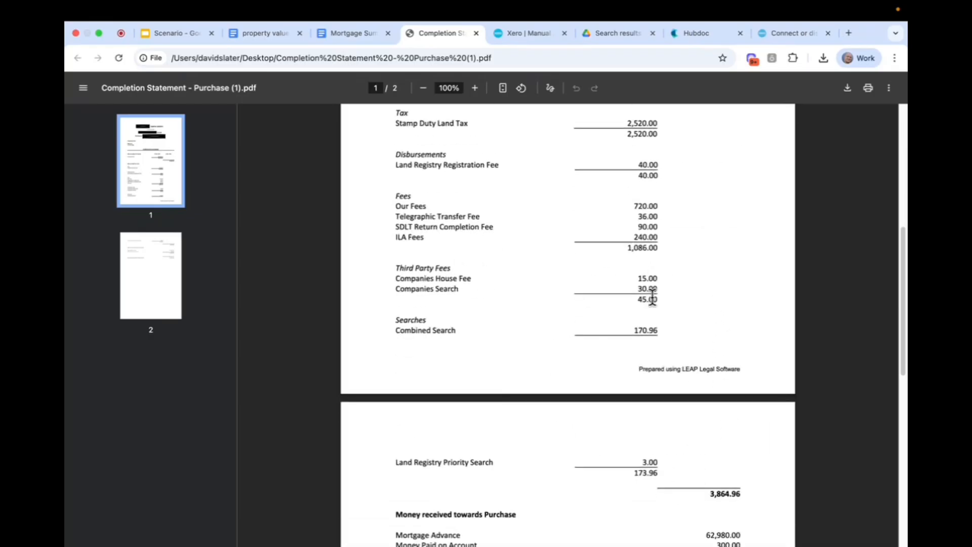
{"action": "scroll", "coordinate": [532, 291], "scroll_direction": "down", "scroll_amount": 2}
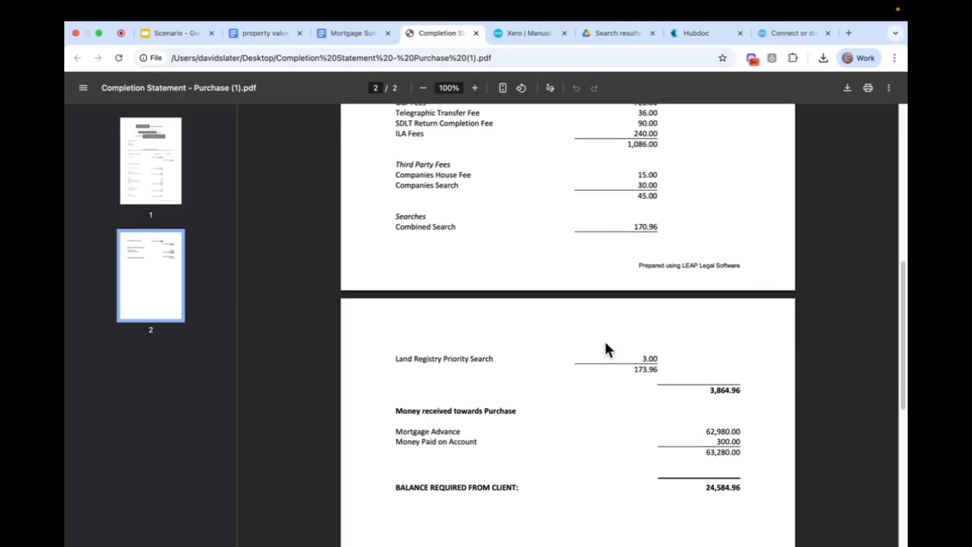
{"action": "scroll", "coordinate": [604, 340], "scroll_direction": "up", "scroll_amount": 9}
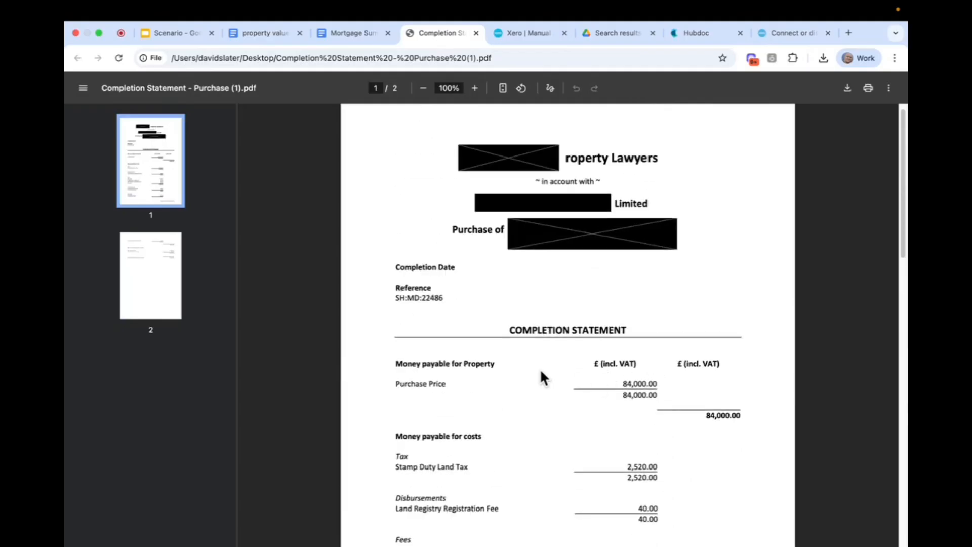
{"action": "scroll", "coordinate": [531, 375], "scroll_direction": "down", "scroll_amount": 2}
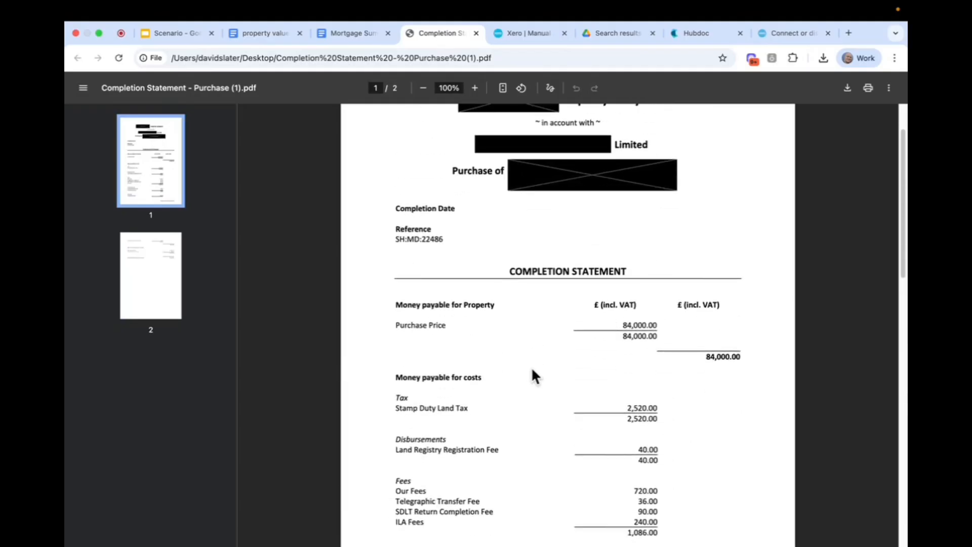
{"action": "scroll", "coordinate": [464, 172], "scroll_direction": "up", "scroll_amount": 2}
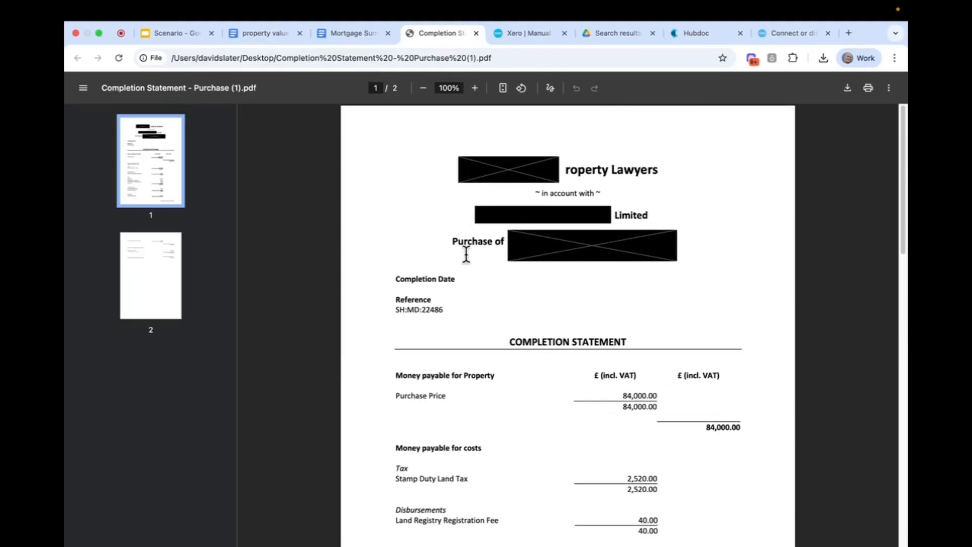
{"action": "scroll", "coordinate": [465, 320], "scroll_direction": "down", "scroll_amount": 3}
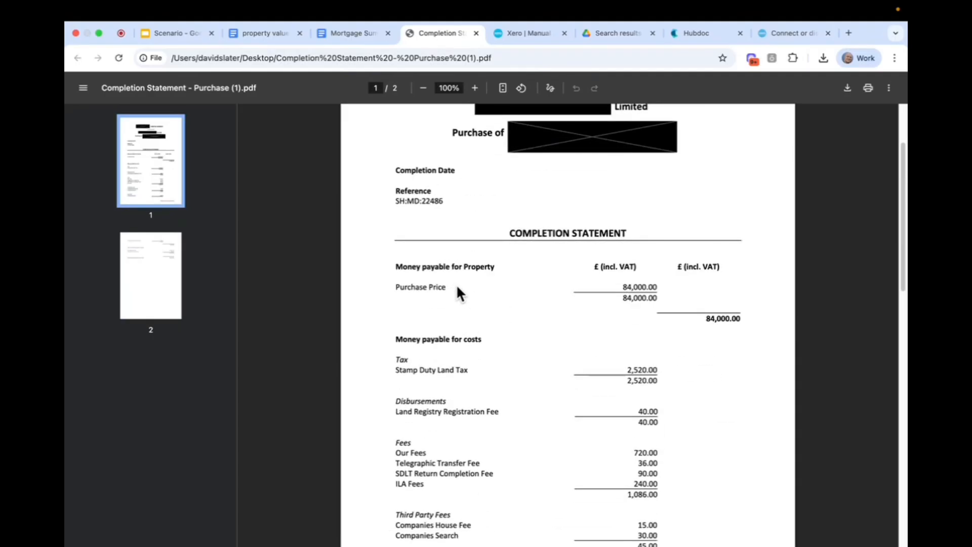
{"action": "scroll", "coordinate": [456, 286], "scroll_direction": "down", "scroll_amount": 5}
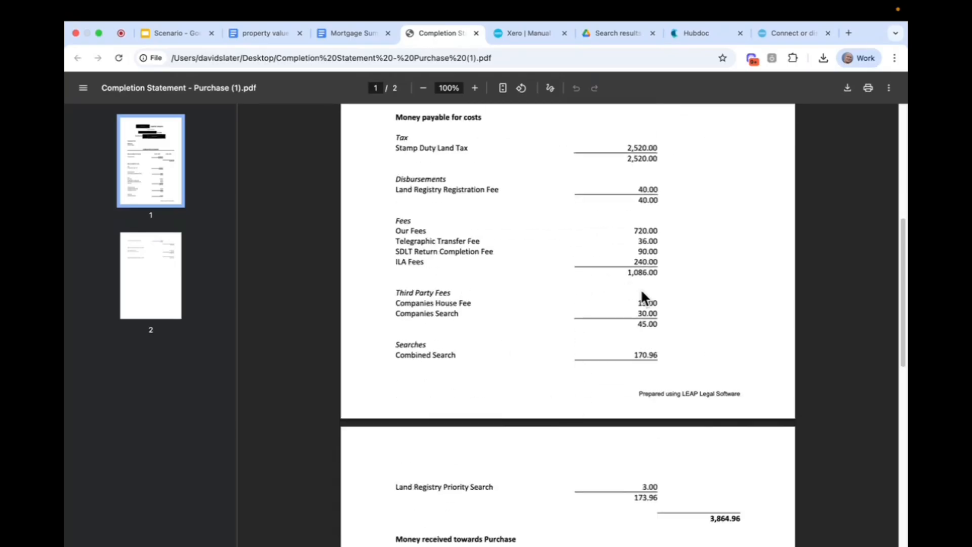
{"action": "scroll", "coordinate": [607, 334], "scroll_direction": "down", "scroll_amount": 4}
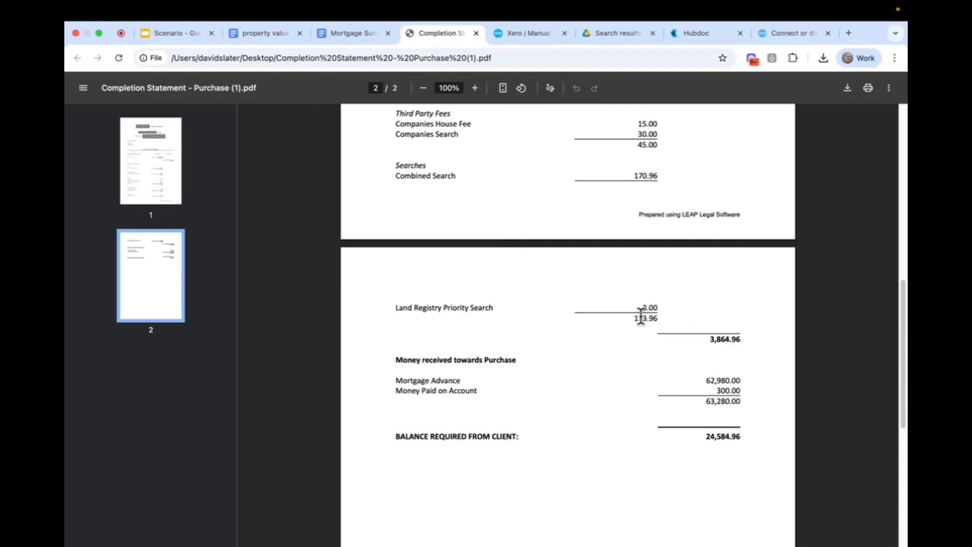
Check the arrangement fee and TT fee for Station Road in the Mortgage Summary document.
{"action": "left_click", "coordinate": [361, 32]}
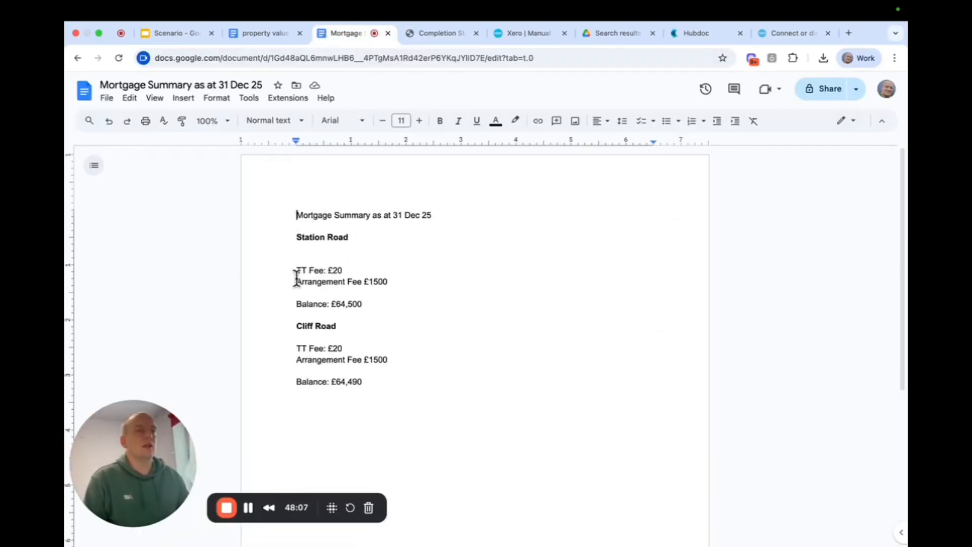
{"action": "left_click_drag", "start_coordinate": [297, 277], "coordinate": [382, 278]}
{"action": "left_click_drag", "start_coordinate": [281, 269], "coordinate": [358, 271]}
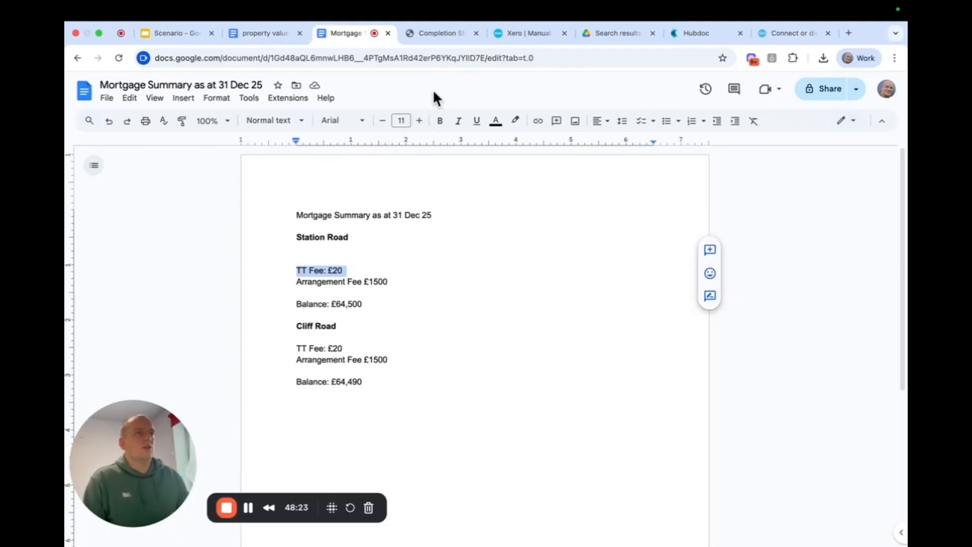
From the manual journal page, open the Balance Sheet in a new browser tab and run it as at today, 18 Oct 2025.
{"action": "left_click", "coordinate": [524, 33]}
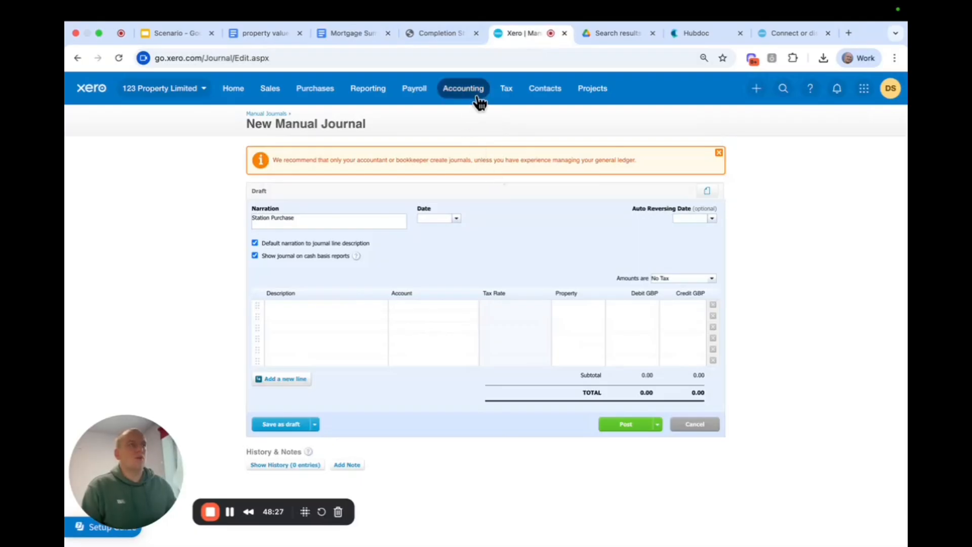
{"action": "left_click", "coordinate": [369, 92]}
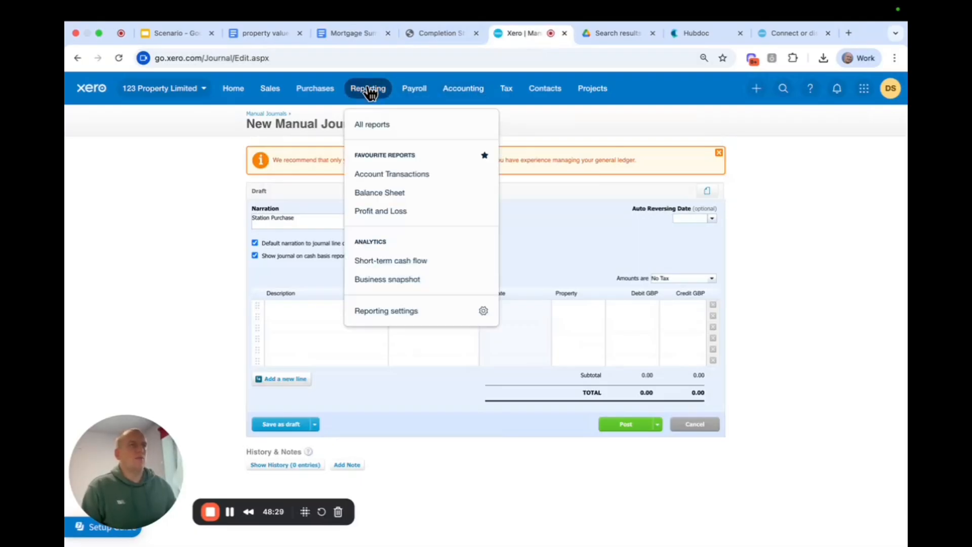
{"action": "right_click", "coordinate": [366, 193]}
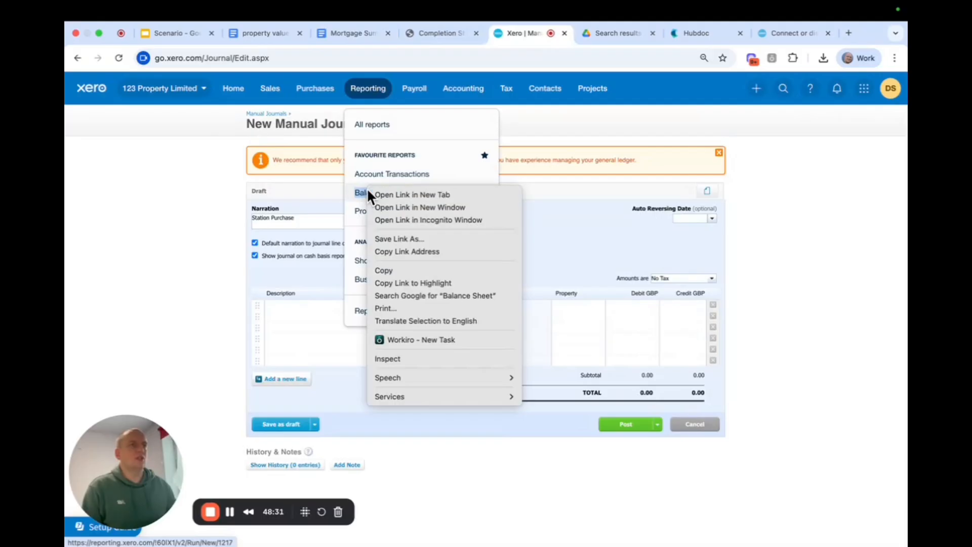
{"action": "left_click", "coordinate": [395, 196]}
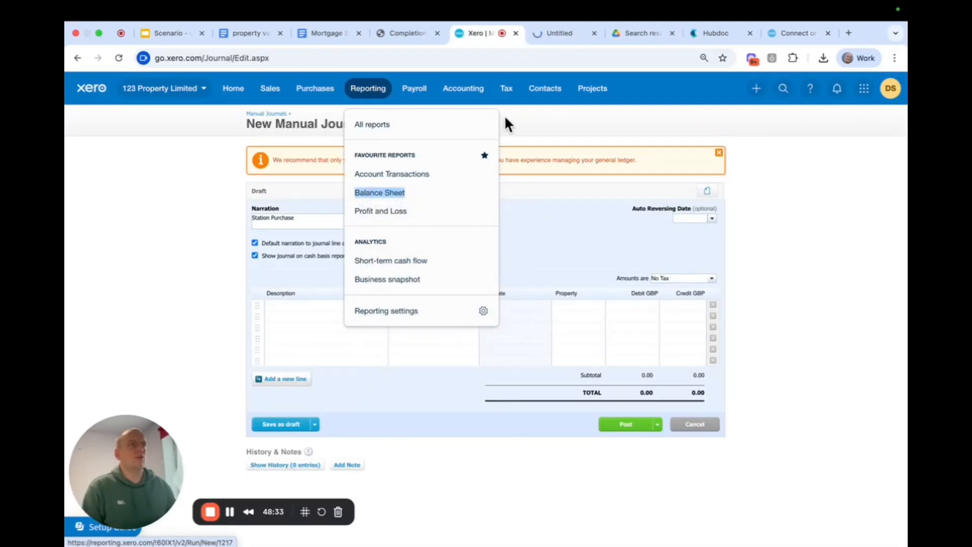
{"action": "left_click", "coordinate": [565, 32]}
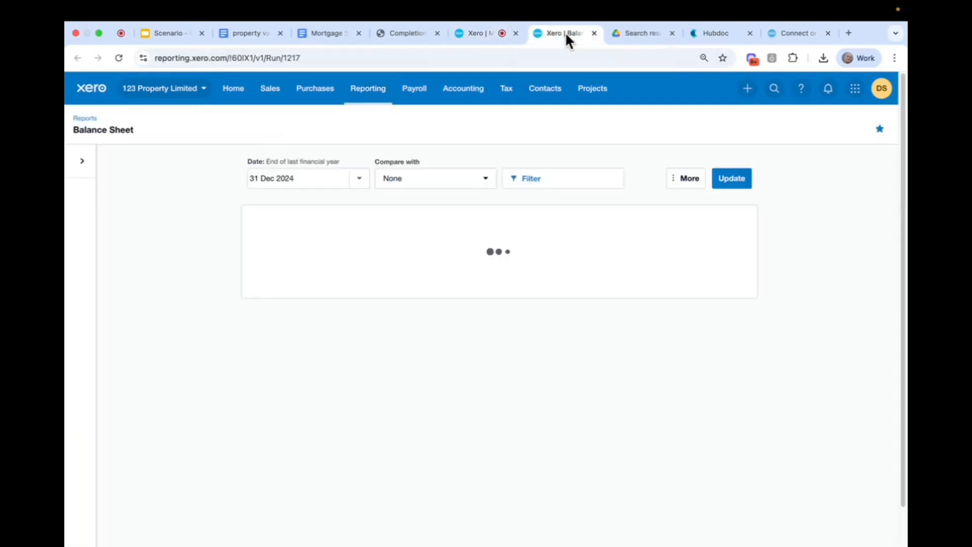
{"action": "left_click", "coordinate": [360, 178]}
{"action": "left_click", "coordinate": [406, 208]}
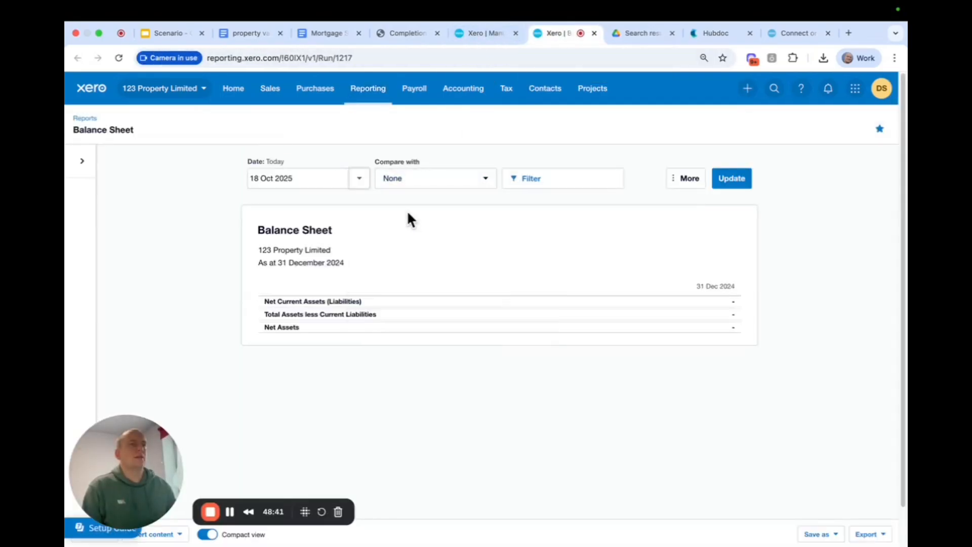
{"action": "left_click", "coordinate": [729, 185]}
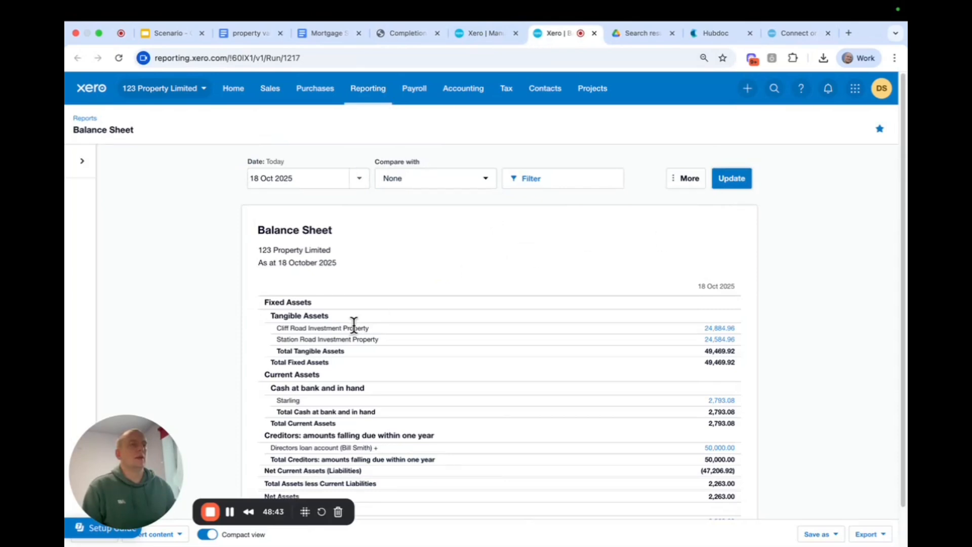
Open the transactions behind the Station Road Investment Property balance and run them for 31 Dec 2024 to 31 Dec 2025.
{"action": "left_click", "coordinate": [722, 342]}
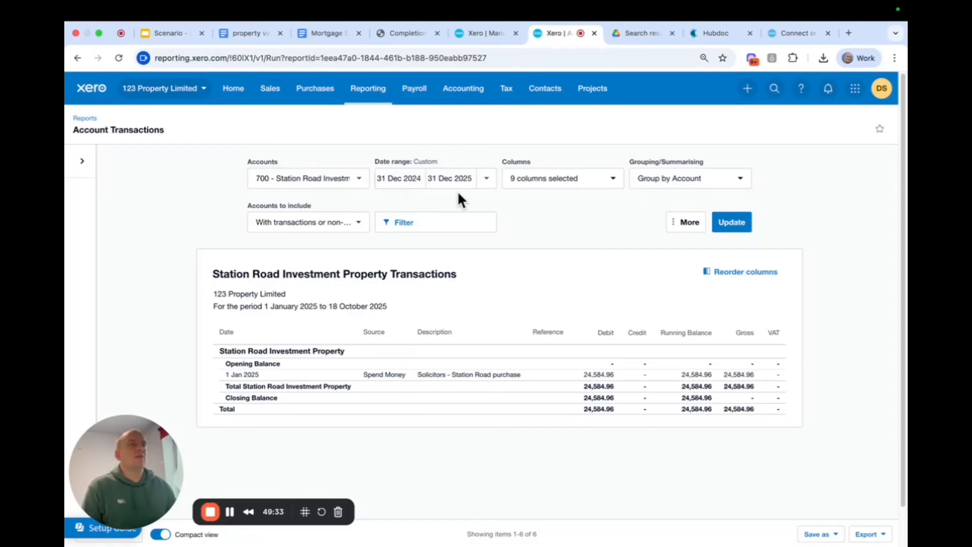
{"action": "left_click", "coordinate": [730, 222]}
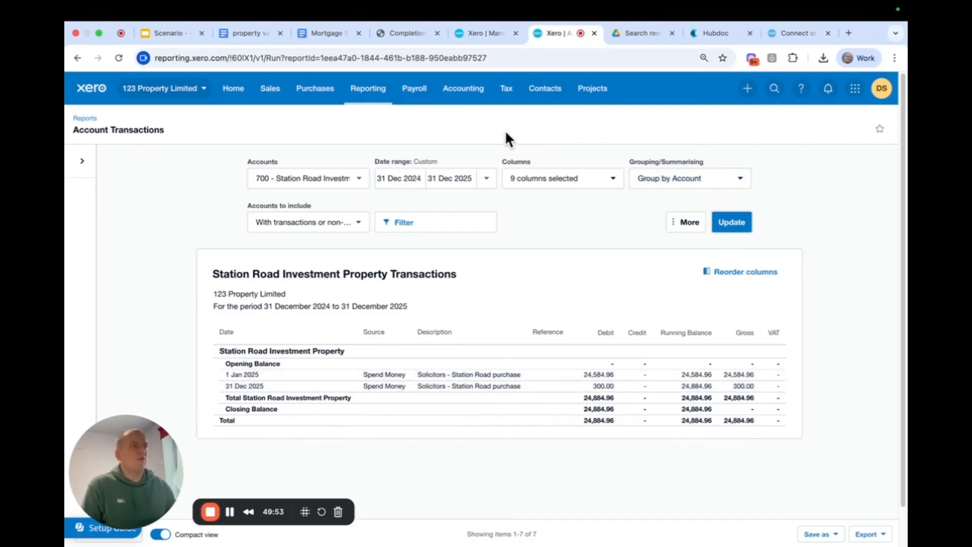
Compare the completion statement's money paid on account and balance required from client with the Station Road account transactions.
{"action": "left_click", "coordinate": [399, 33]}
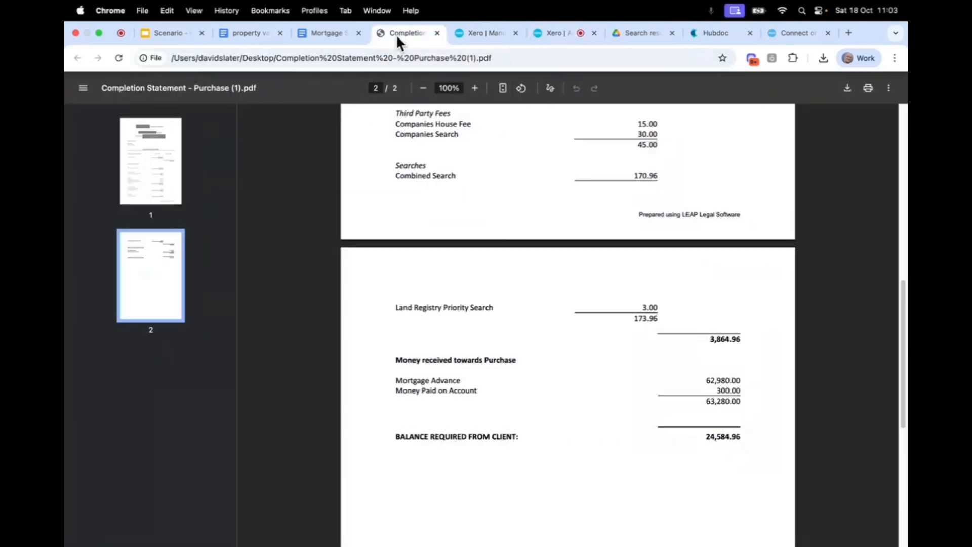
{"action": "scroll", "coordinate": [600, 287], "scroll_direction": "up", "scroll_amount": 1}
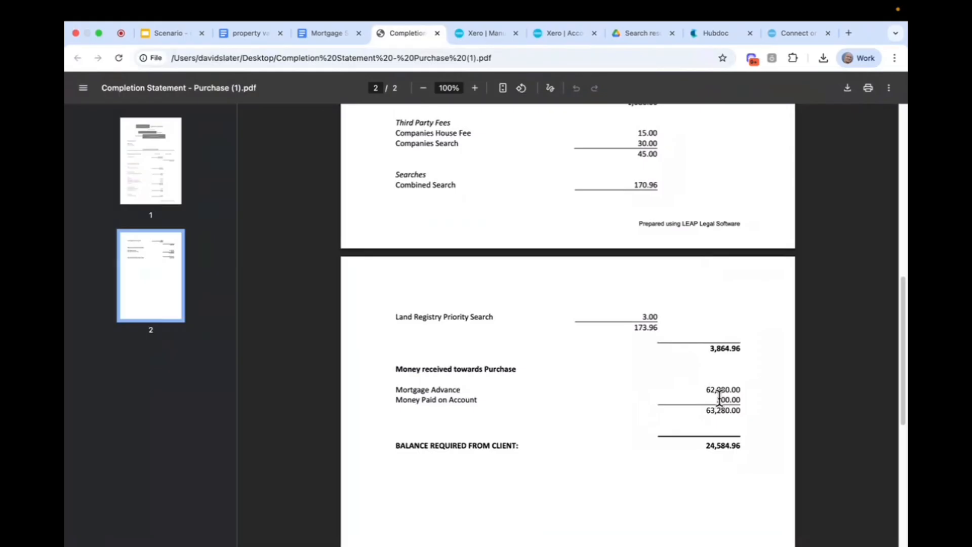
{"action": "left_click_drag", "start_coordinate": [716, 399], "coordinate": [757, 399]}
{"action": "left_click_drag", "start_coordinate": [705, 445], "coordinate": [749, 448]}
{"action": "left_click", "coordinate": [553, 36]}
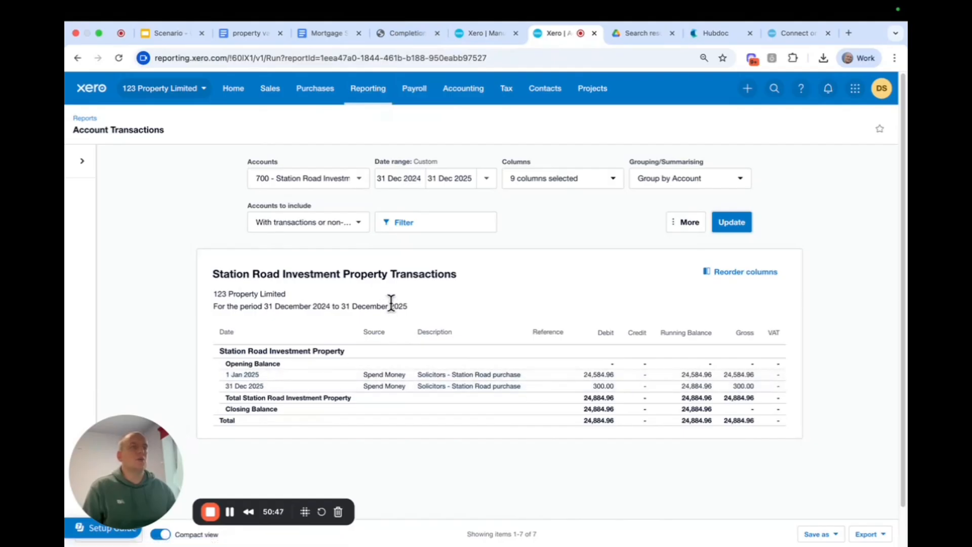
Change the manual journal's narration to "Station road Purchase".
{"action": "left_click", "coordinate": [490, 32]}
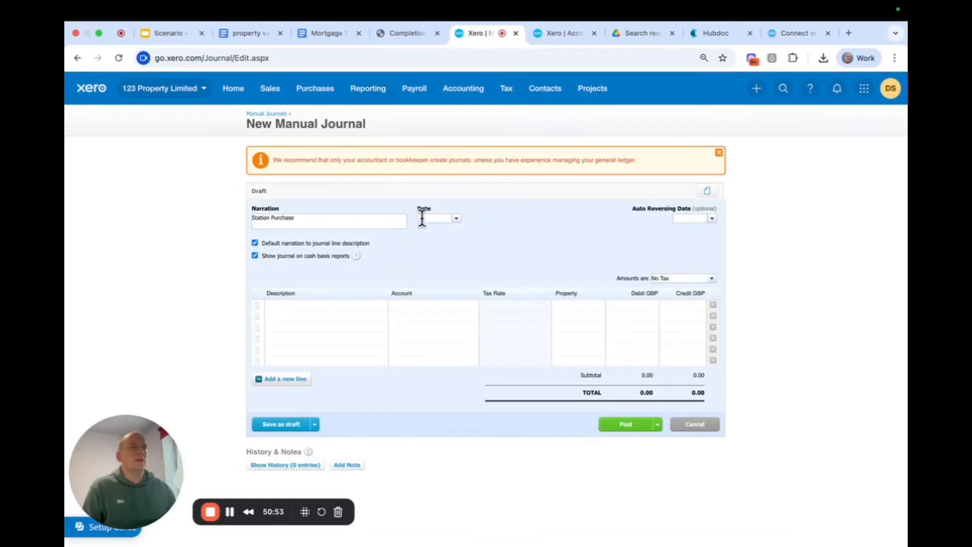
{"action": "left_click", "coordinate": [271, 218]}
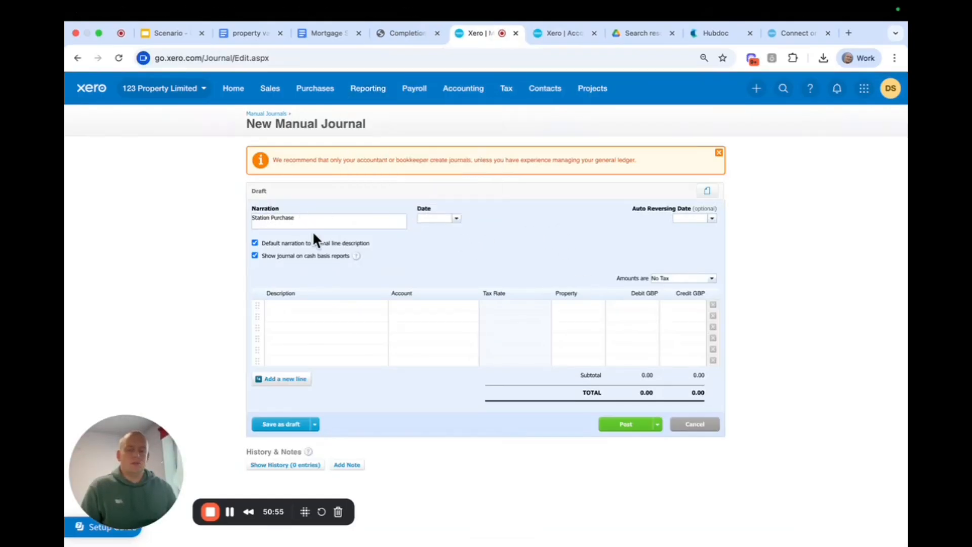
{"action": "type", "text": "road"}
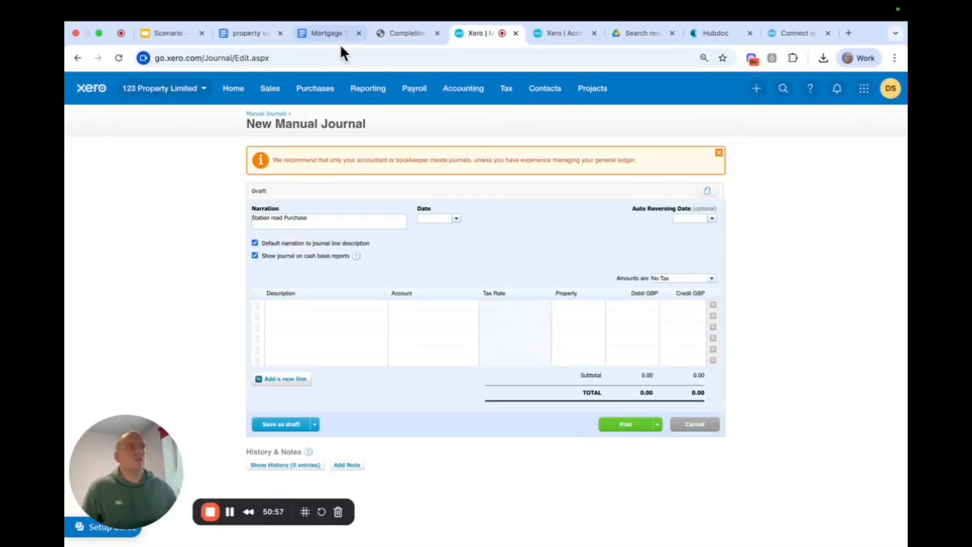
Check the purchase date in the Station Road account transactions and set the manual journal's date to 1 Jan 2025.
{"action": "left_click", "coordinate": [559, 34]}
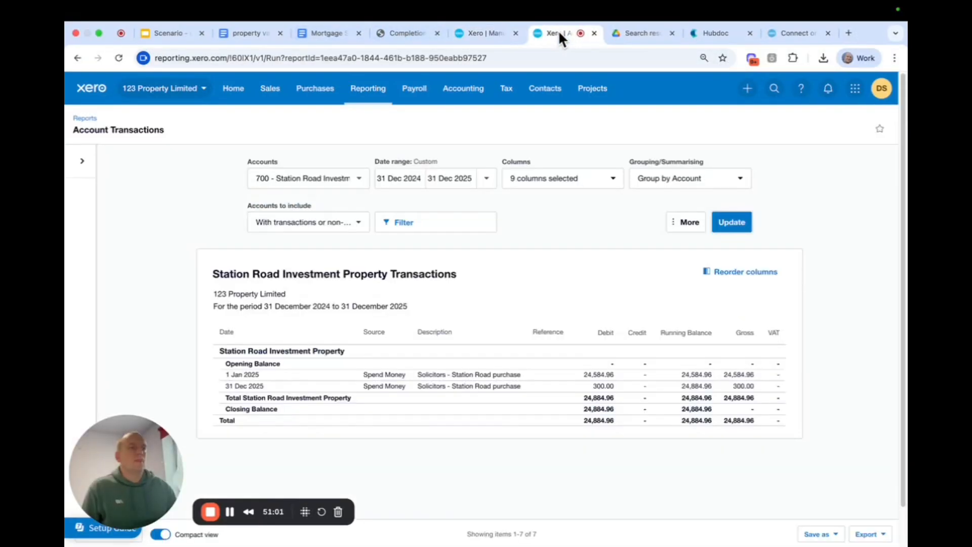
{"action": "left_click", "coordinate": [493, 32]}
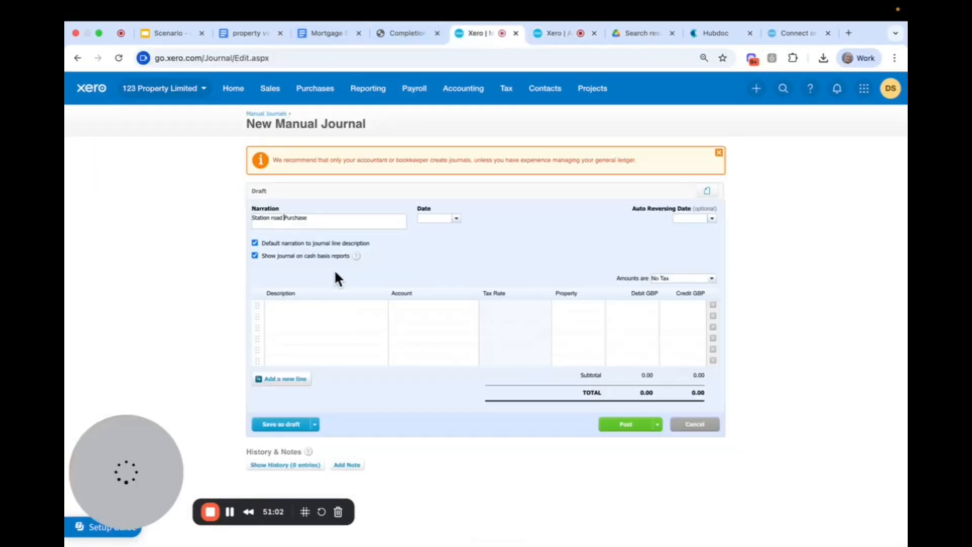
{"action": "left_click", "coordinate": [432, 218]}
{"action": "type", "text": "1 jan 25"}
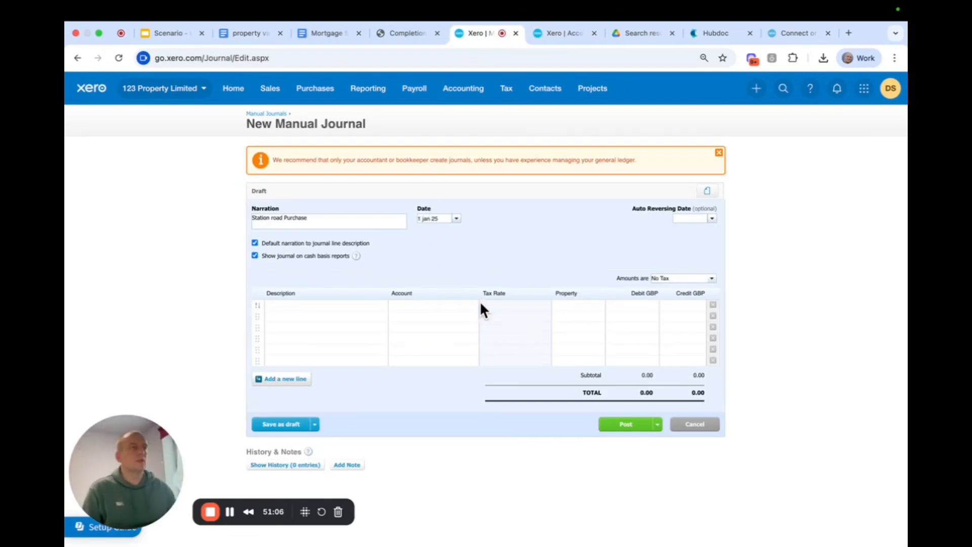
{"action": "left_click", "coordinate": [481, 304]}
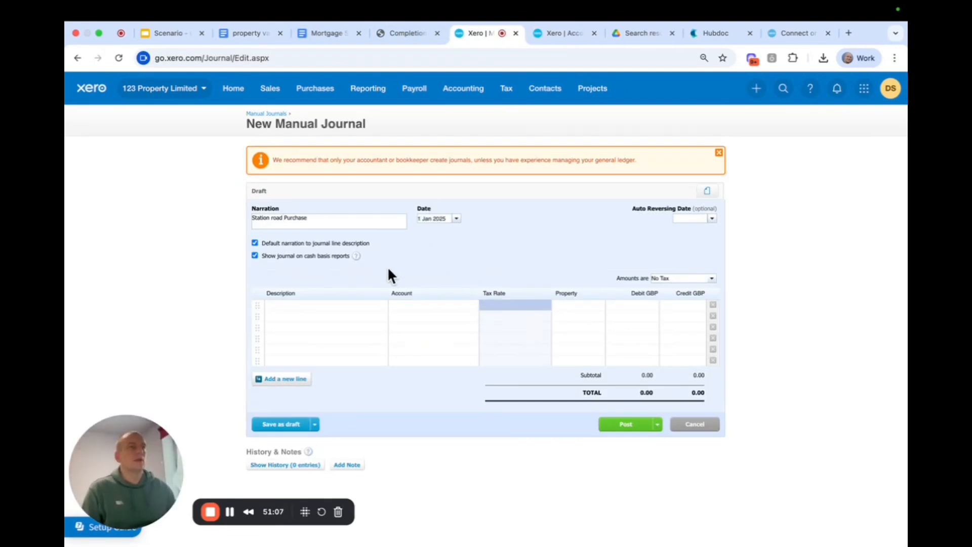
Extend the journal's narration to "Station road Purchase as per completion statement".
{"action": "left_click", "coordinate": [310, 304]}
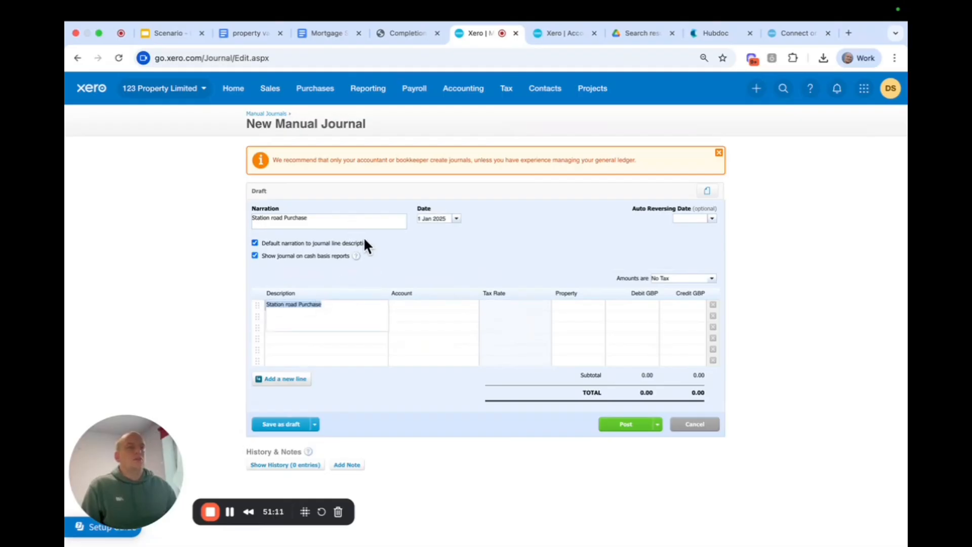
{"action": "left_click", "coordinate": [337, 220]}
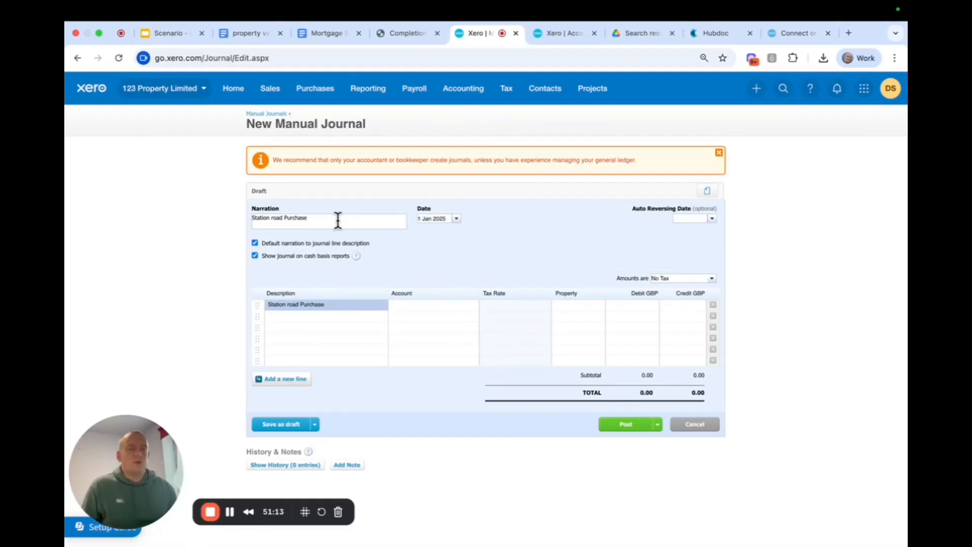
{"action": "type", "text": "as per com"}
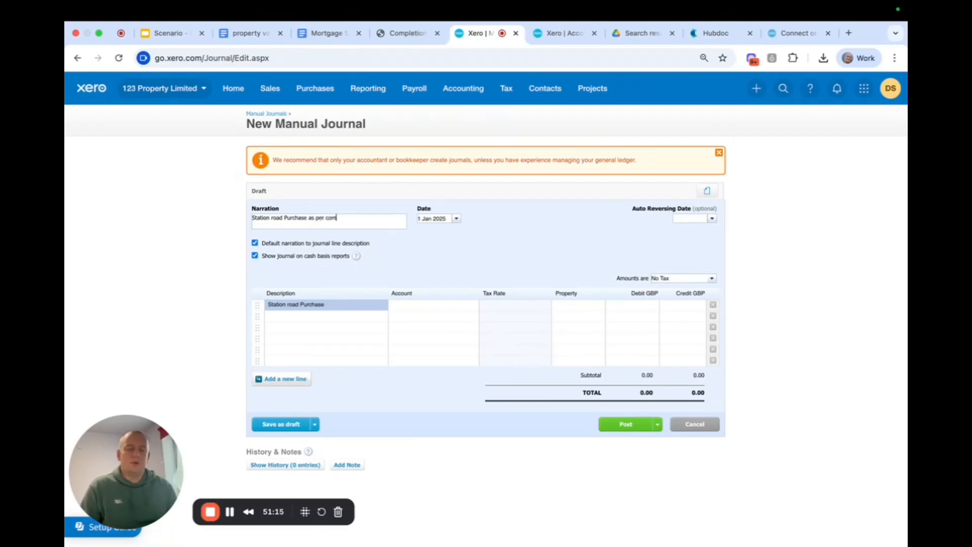
{"action": "type", "text": "pletion statement"}
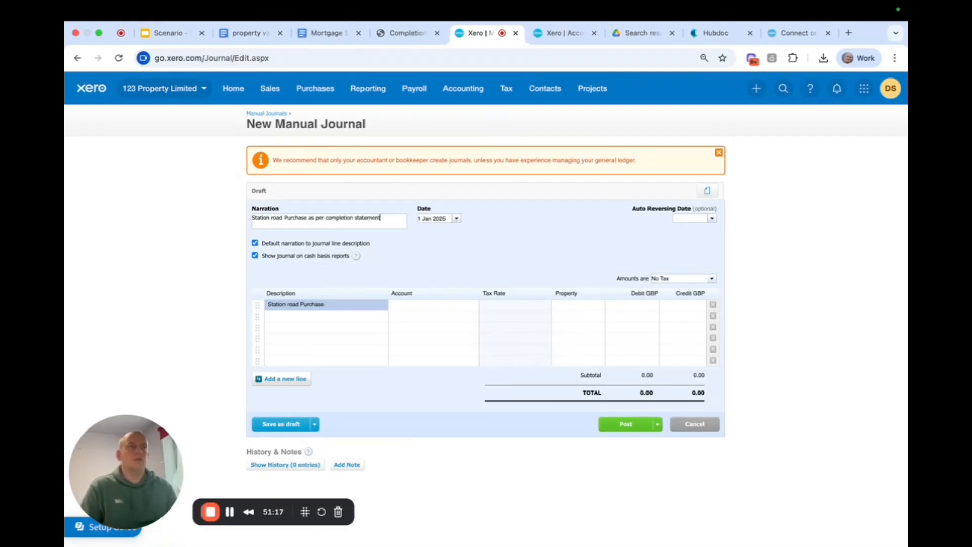
Copy the full narration into the descriptions of the first four journal lines, replacing the shorter text already there.
{"action": "left_click", "coordinate": [339, 304]}
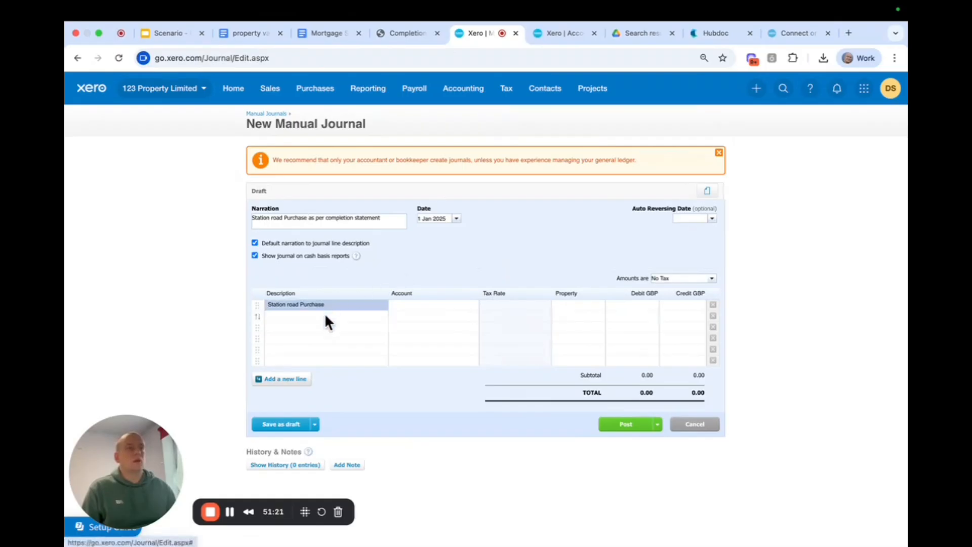
{"action": "left_click", "coordinate": [326, 316]}
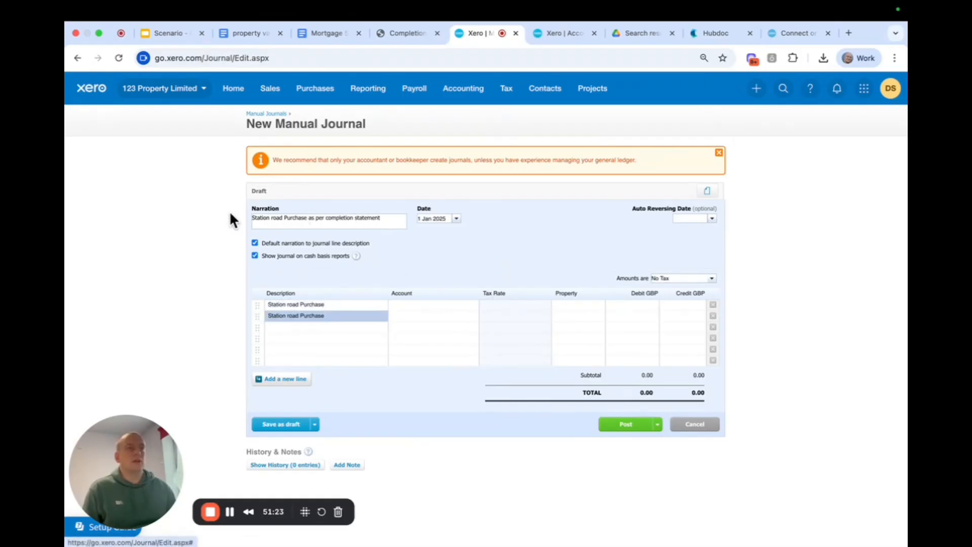
{"action": "left_click_drag", "start_coordinate": [385, 218], "coordinate": [216, 218]}
{"action": "key", "text": "super+c"}
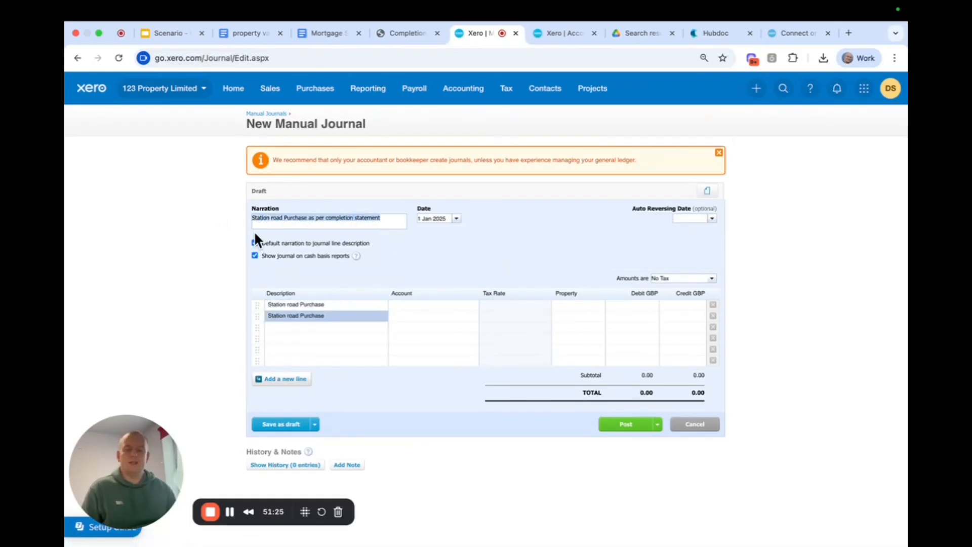
{"action": "left_click", "coordinate": [335, 306]}
{"action": "left_click_drag", "start_coordinate": [335, 306], "coordinate": [230, 292]}
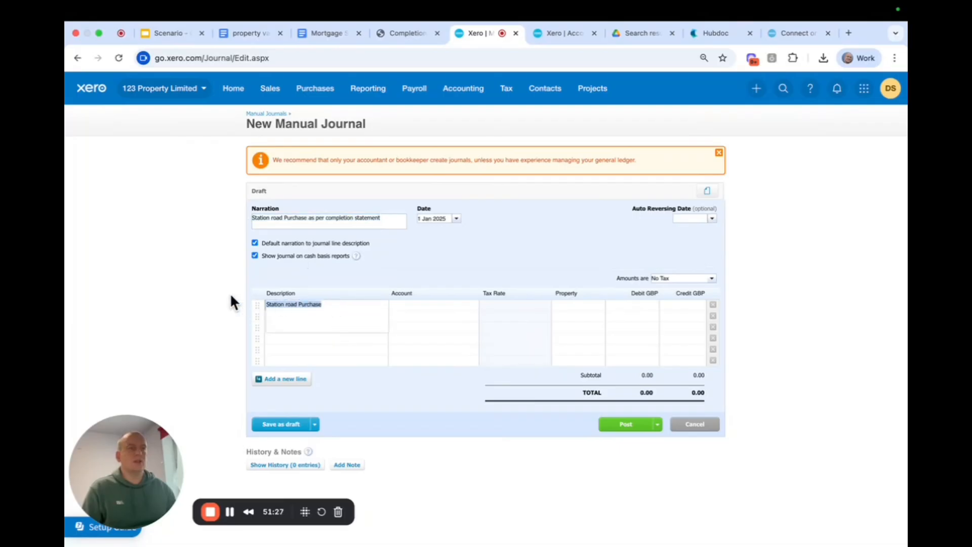
{"action": "key", "text": "super+v"}
{"action": "left_click", "coordinate": [393, 284]}
{"action": "left_click", "coordinate": [337, 315]}
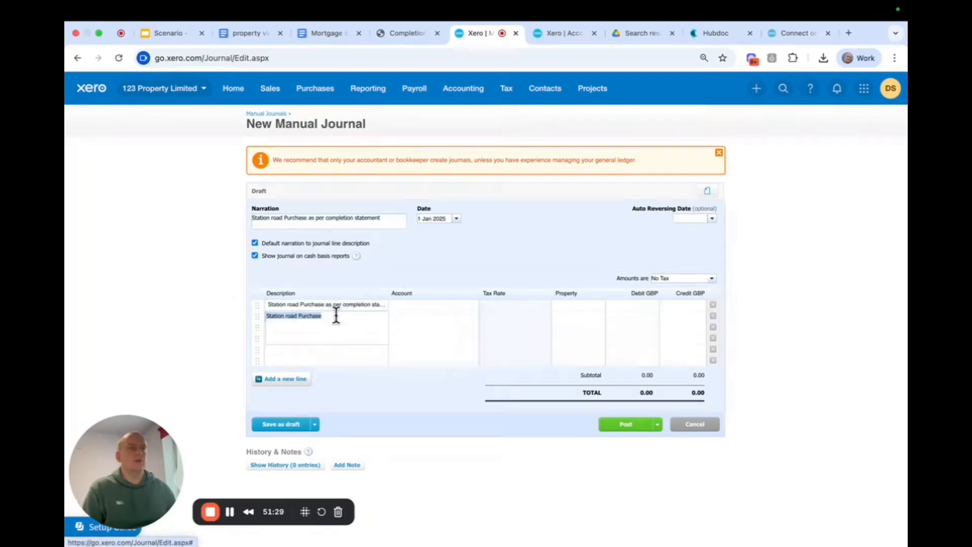
{"action": "key", "text": "super+v"}
{"action": "left_click", "coordinate": [353, 282]}
{"action": "left_click", "coordinate": [297, 327]}
{"action": "key", "text": "super+v"}
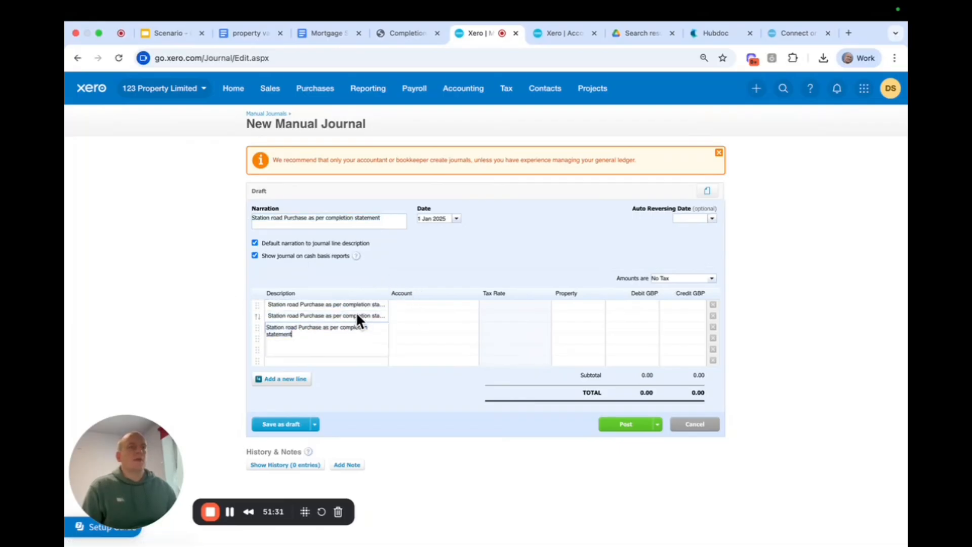
{"action": "left_click", "coordinate": [383, 257]}
{"action": "left_click", "coordinate": [318, 345]}
{"action": "key", "text": "super+v"}
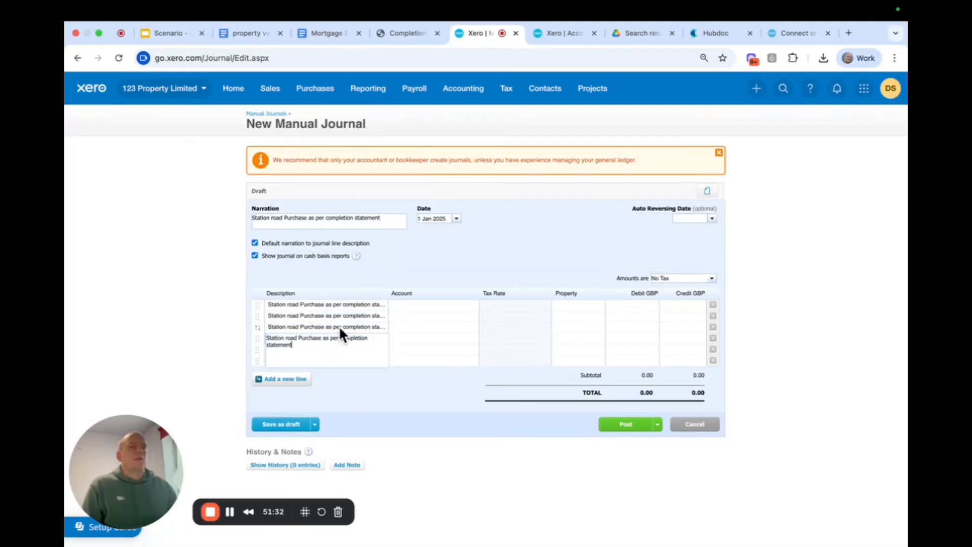
{"action": "left_click", "coordinate": [380, 269]}
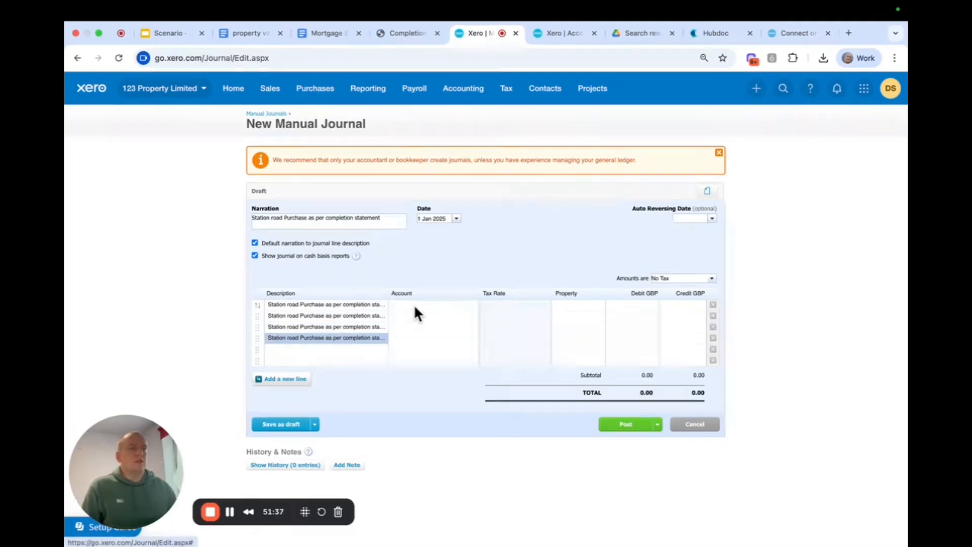
Append " - purchase price less what we have paid the solicitor" to the first journal line's description.
{"action": "left_click", "coordinate": [338, 309]}
{"action": "key", "text": "super+v"}
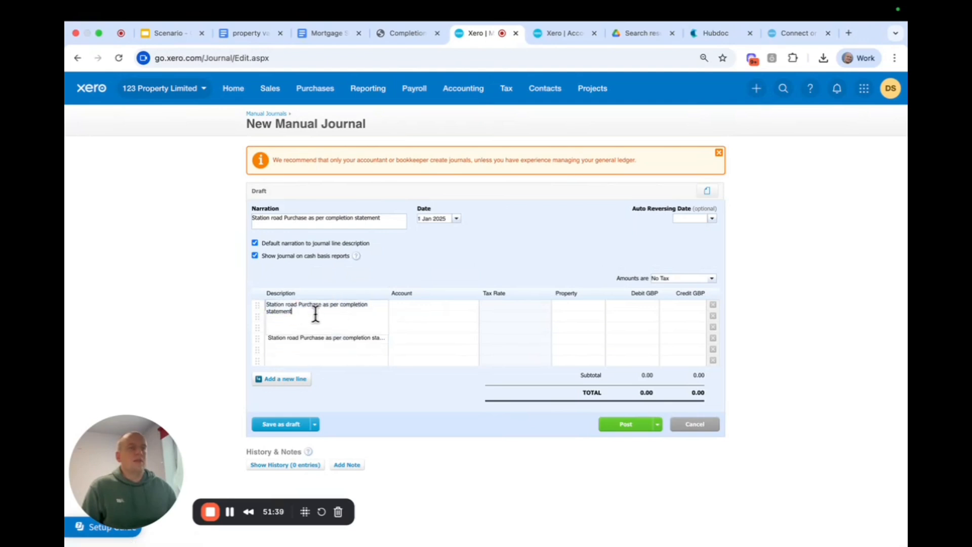
{"action": "type", "text": "-"}
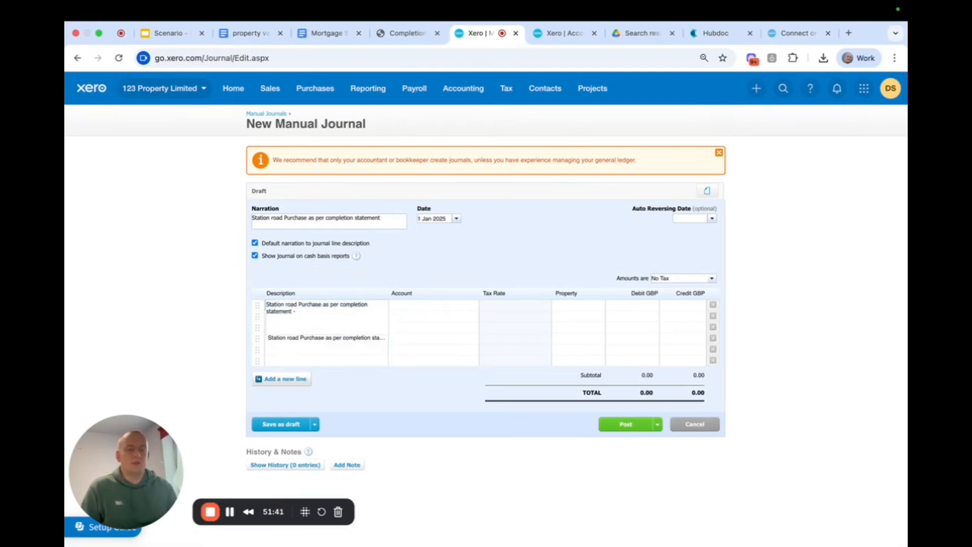
{"action": "type", "text": " p"}
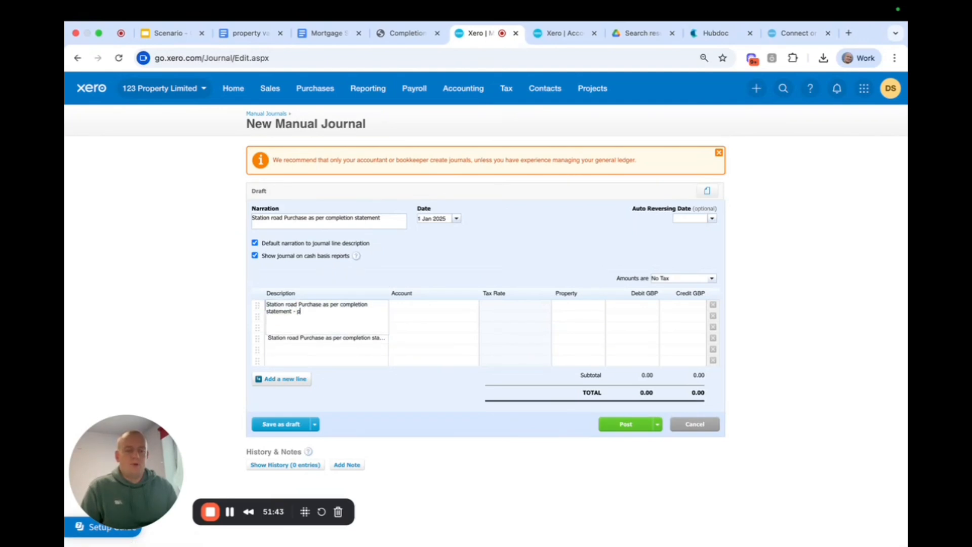
{"action": "type", "text": "urchase pric"}
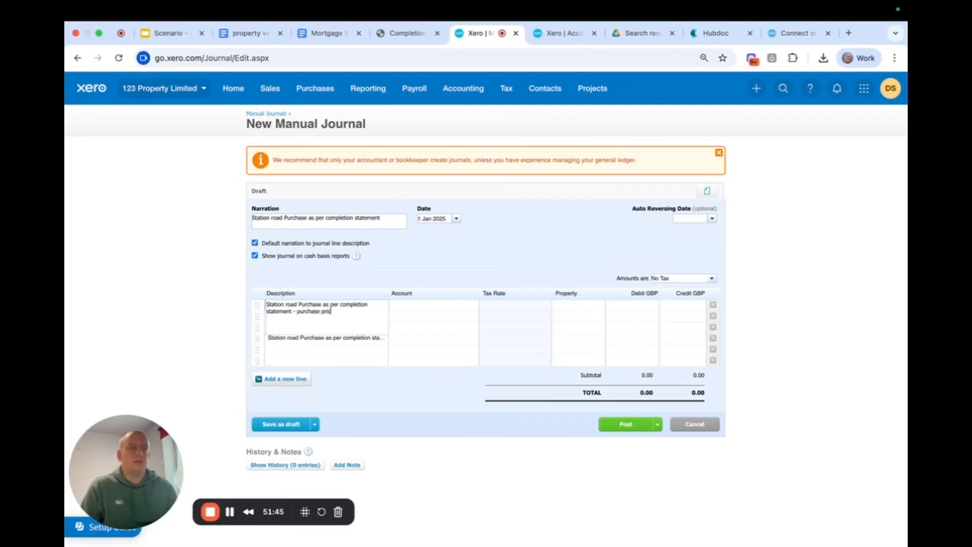
{"action": "type", "text": "e less what"}
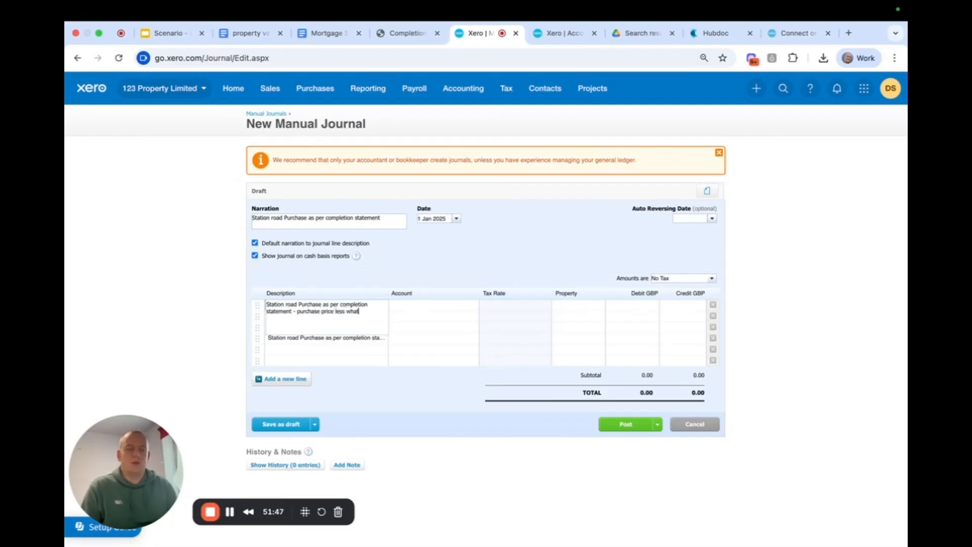
{"action": "type", "text": " we have paid the so"}
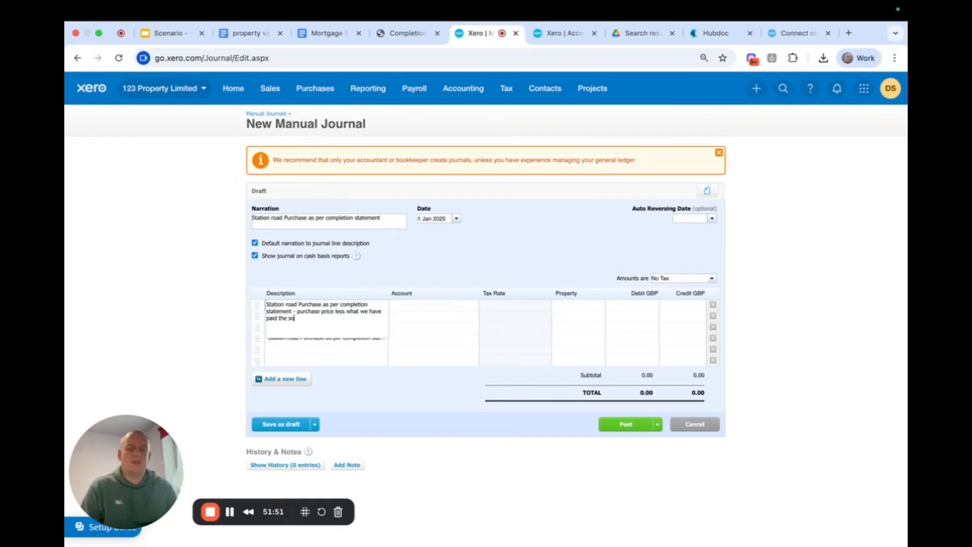
{"action": "type", "text": "licitor"}
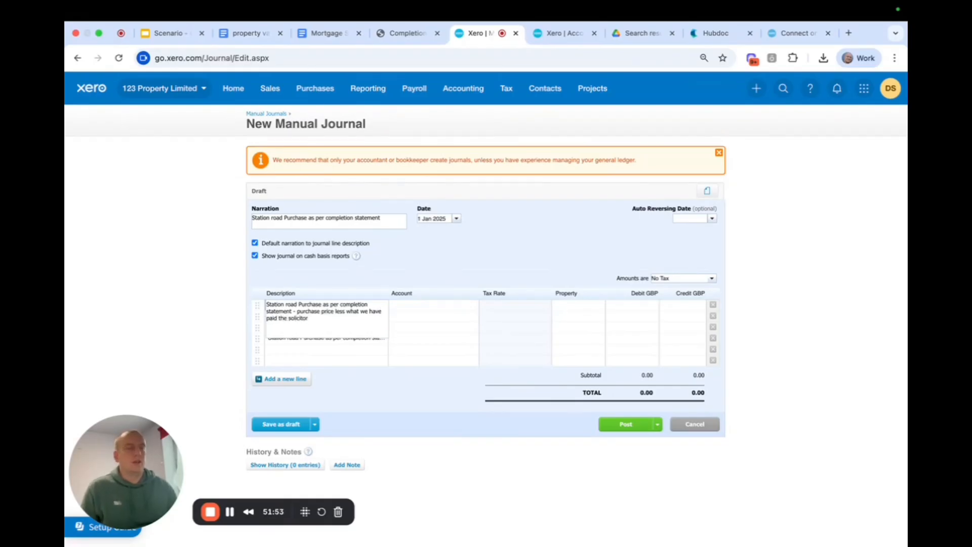
{"action": "left_click", "coordinate": [381, 272]}
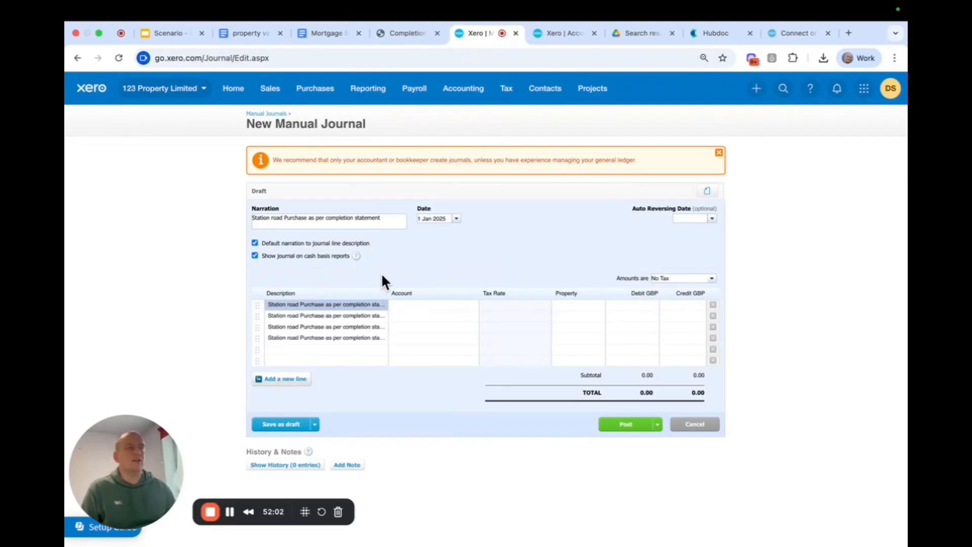
Assign the first journal line to account 700 - Station Road Investment Property and the Station Road property.
{"action": "left_click", "coordinate": [402, 304]}
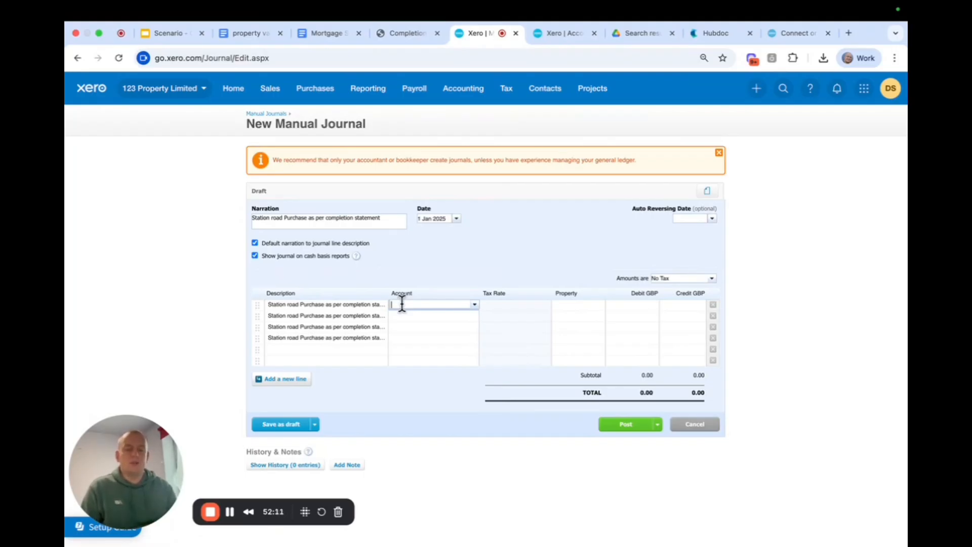
{"action": "type", "text": "station"}
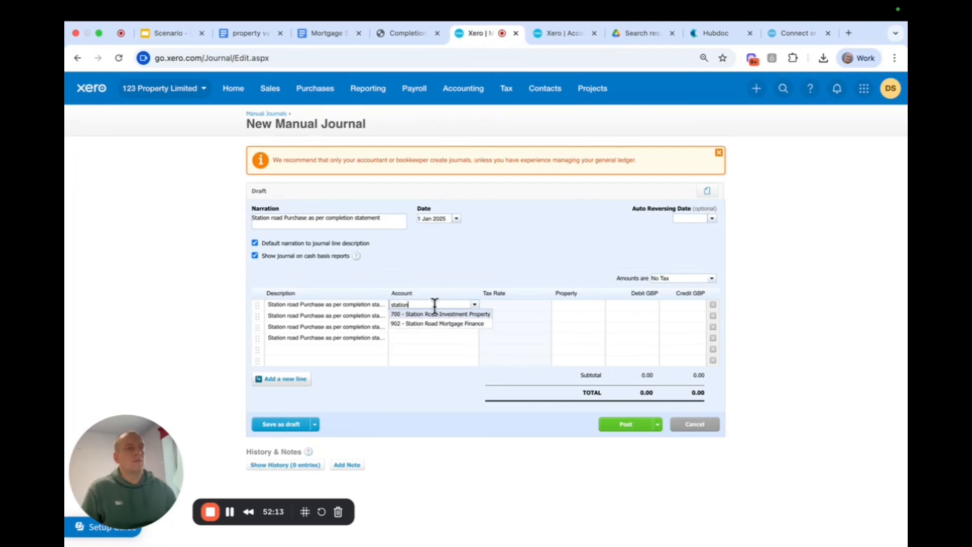
{"action": "left_click", "coordinate": [437, 314]}
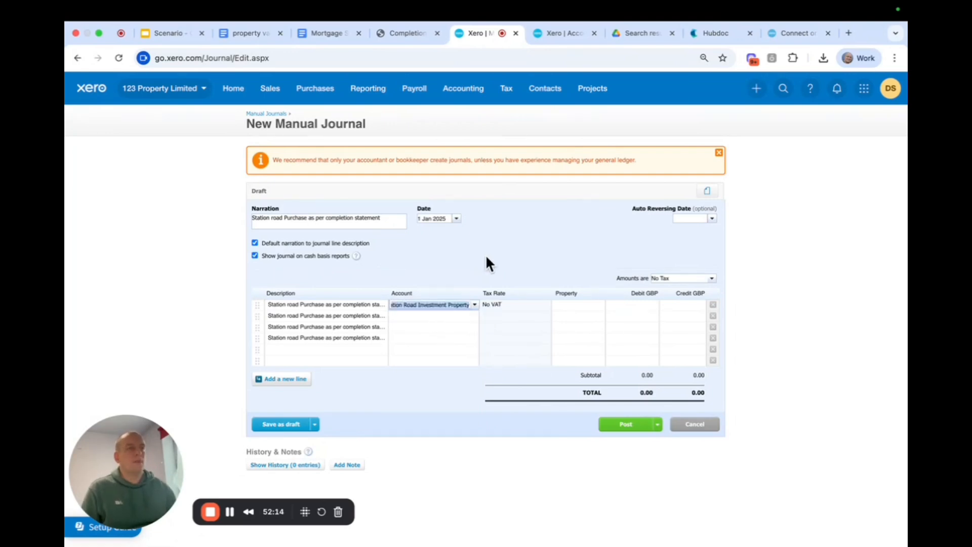
{"action": "left_click", "coordinate": [557, 305]}
{"action": "type", "text": "stat"}
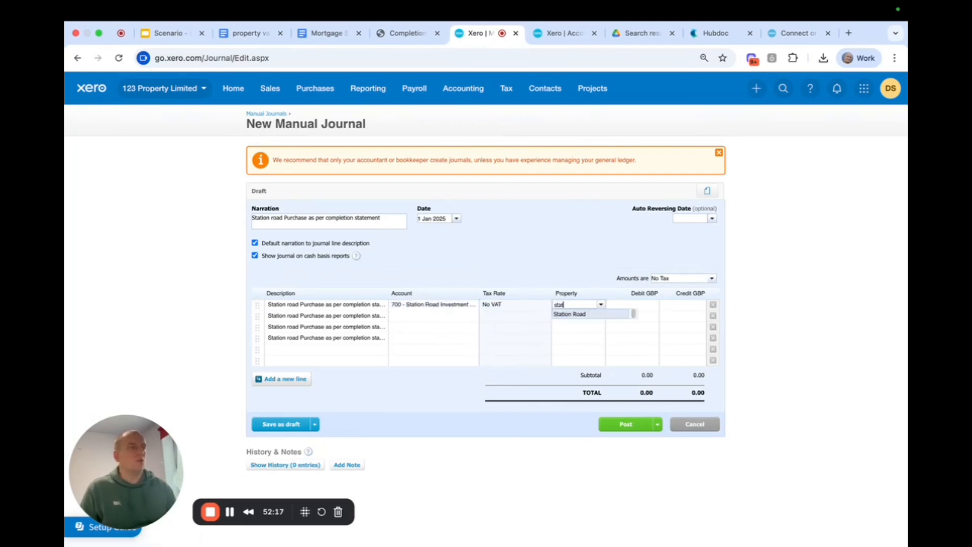
{"action": "left_click", "coordinate": [581, 314]}
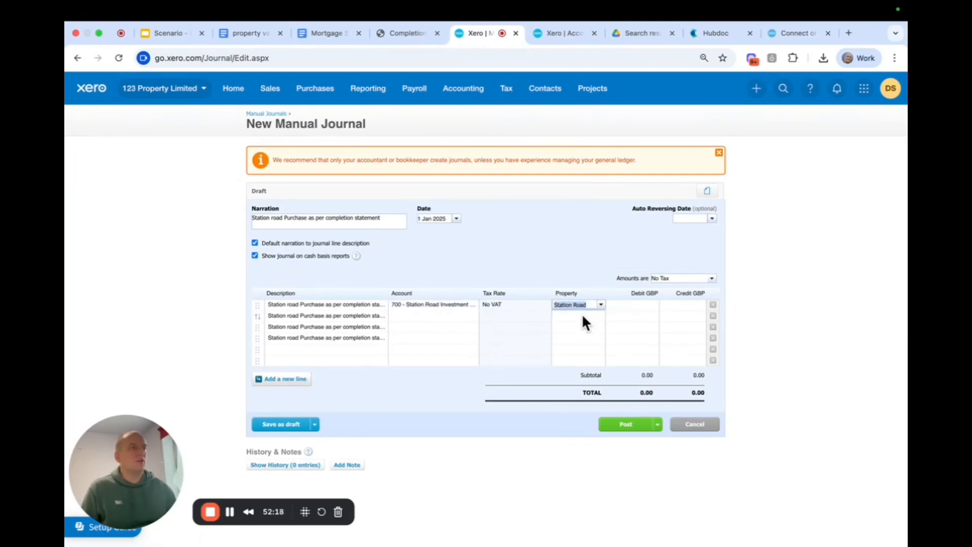
Compare the completion statement's purchase price and money received with the payments already posted to the Station Road Investment Property account.
{"action": "left_click", "coordinate": [402, 39]}
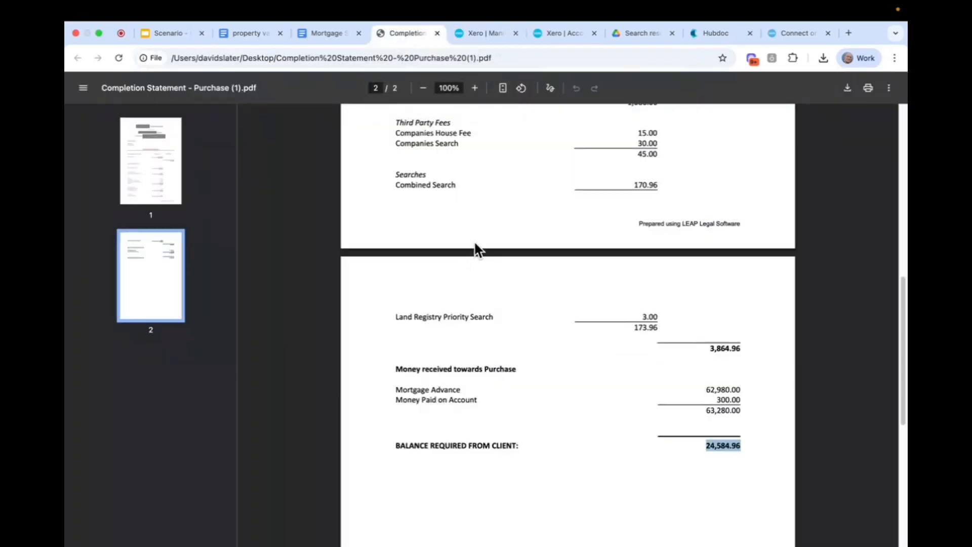
{"action": "scroll", "coordinate": [481, 243], "scroll_direction": "up", "scroll_amount": 6}
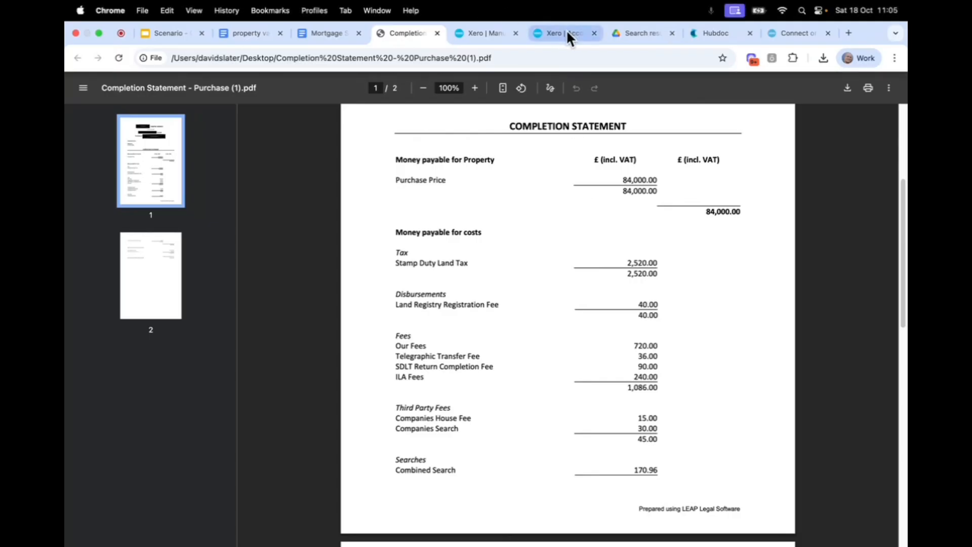
{"action": "scroll", "coordinate": [630, 354], "scroll_direction": "down", "scroll_amount": 5}
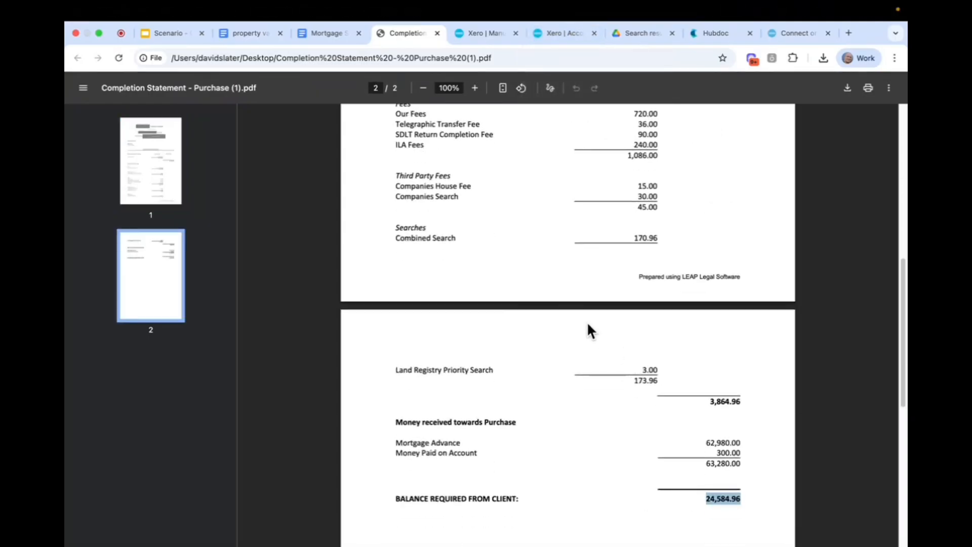
{"action": "scroll", "coordinate": [588, 323], "scroll_direction": "down", "scroll_amount": 1}
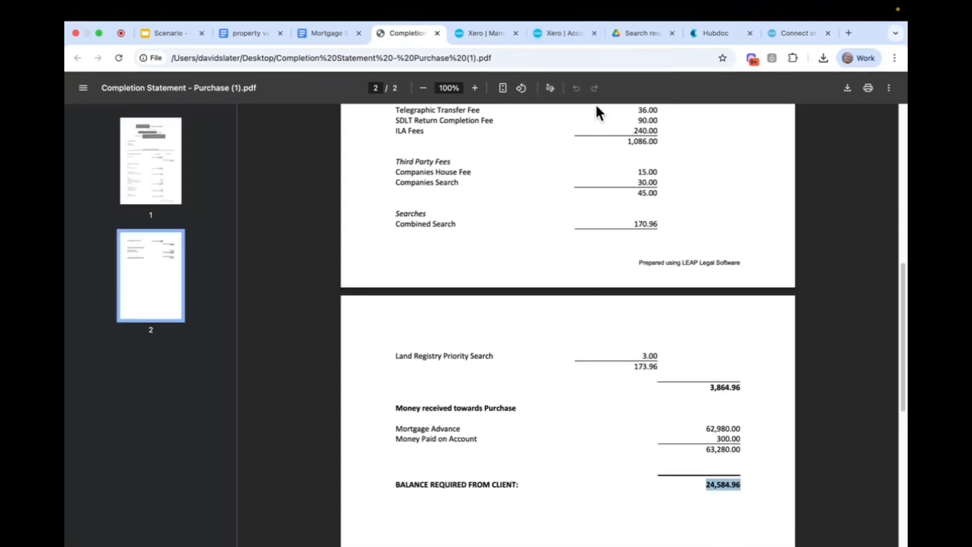
{"action": "left_click", "coordinate": [554, 34]}
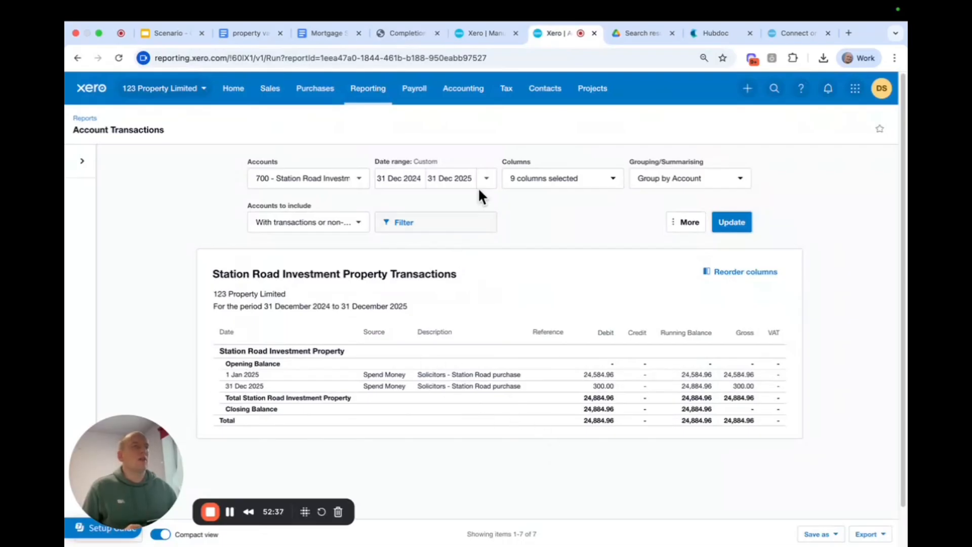
{"action": "left_click", "coordinate": [402, 35]}
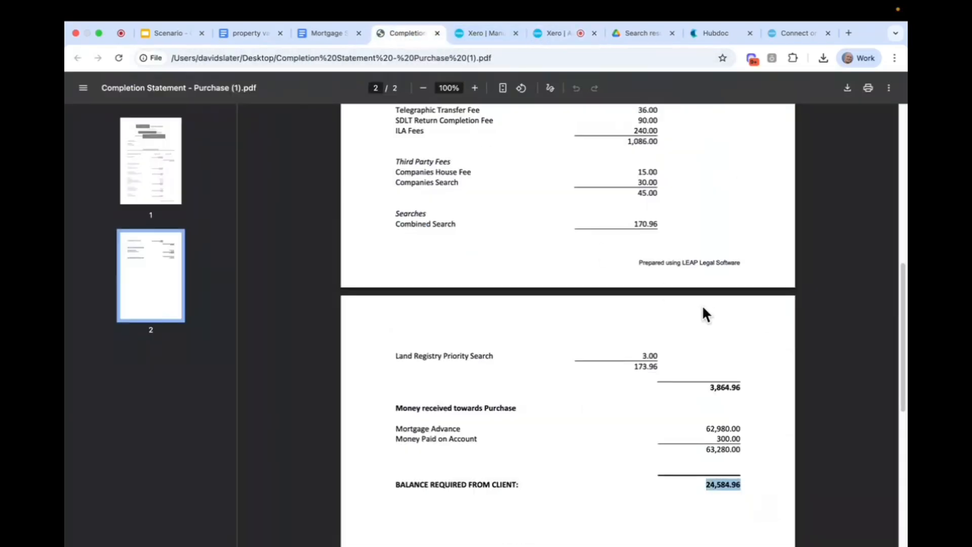
{"action": "scroll", "coordinate": [577, 302], "scroll_direction": "down", "scroll_amount": 3}
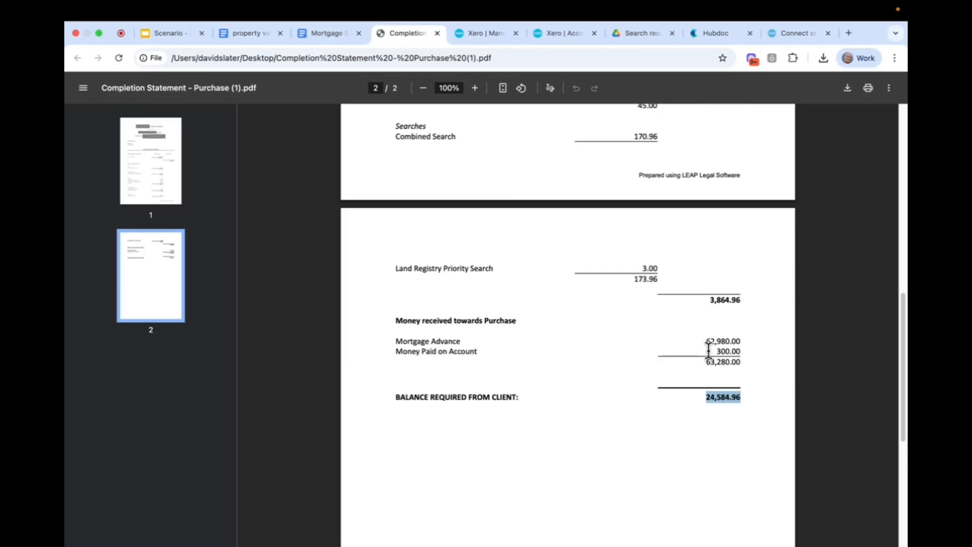
{"action": "scroll", "coordinate": [709, 351], "scroll_direction": "up", "scroll_amount": 8}
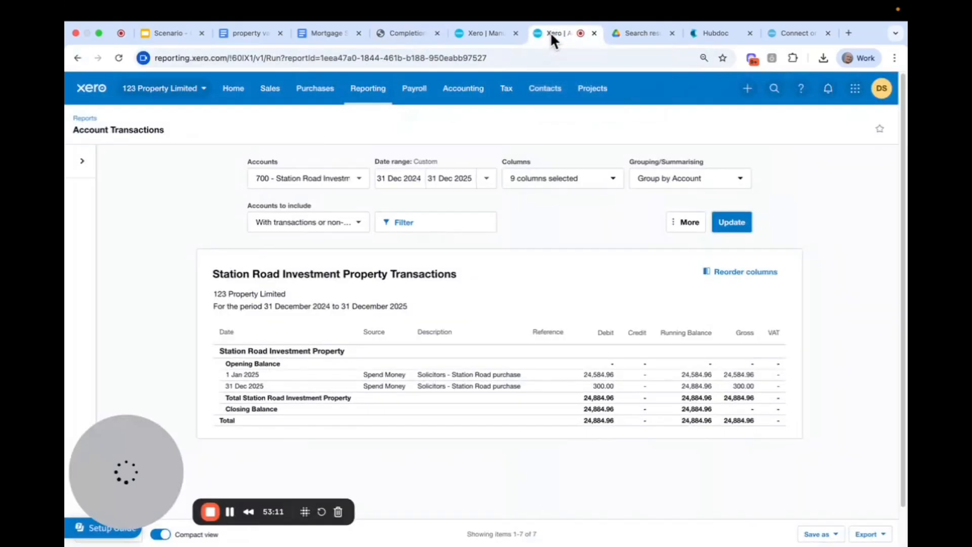
Enter a debit of 59,115.04 on the first line of the manual journal.
{"action": "left_click", "coordinate": [470, 33]}
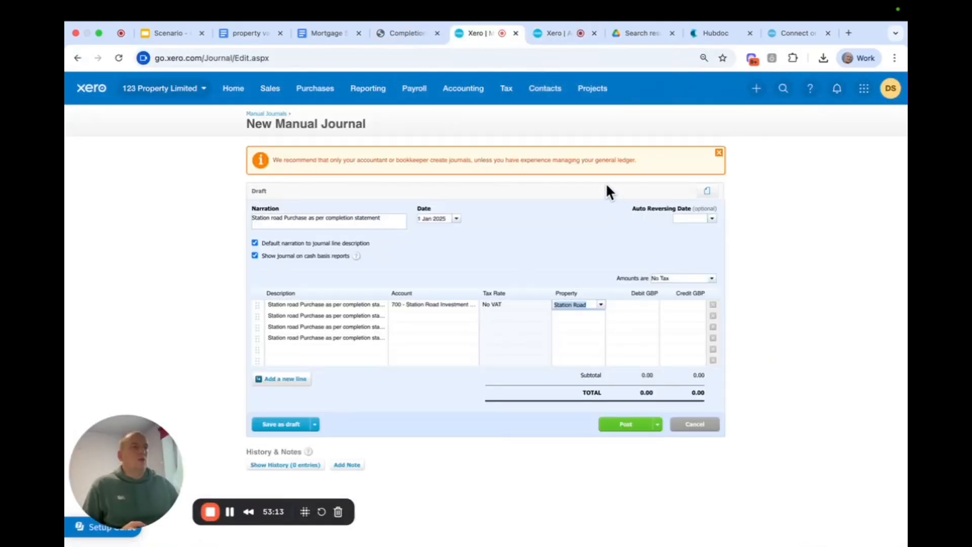
{"action": "left_click", "coordinate": [623, 305]}
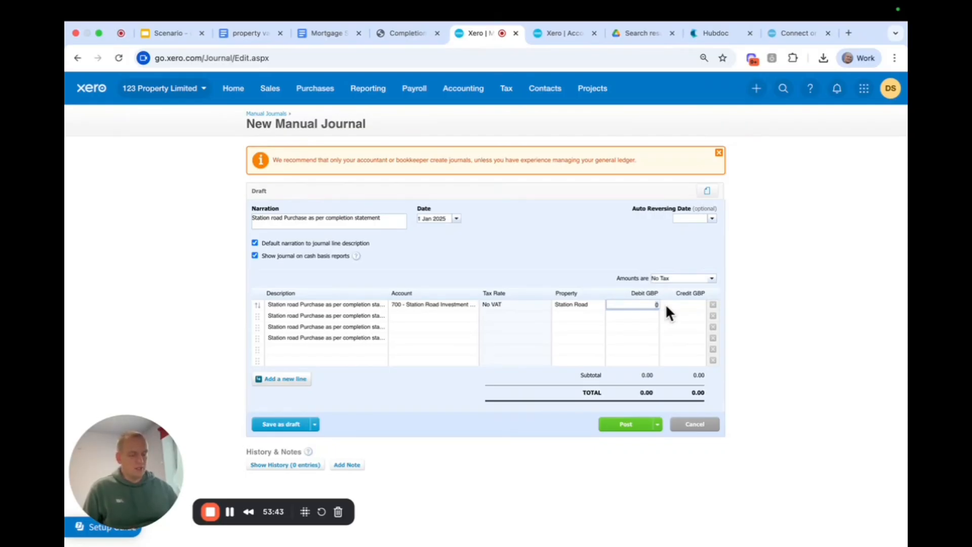
{"action": "type", "text": "59115.04"}
{"action": "left_click", "coordinate": [557, 219]}
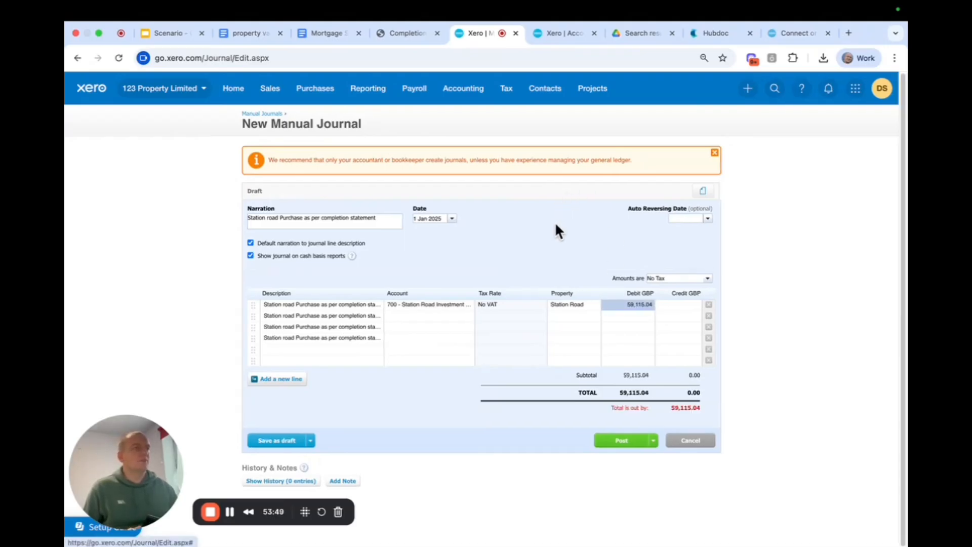
Append " - captial purchase costs" to the second journal line's description.
{"action": "left_click", "coordinate": [369, 315]}
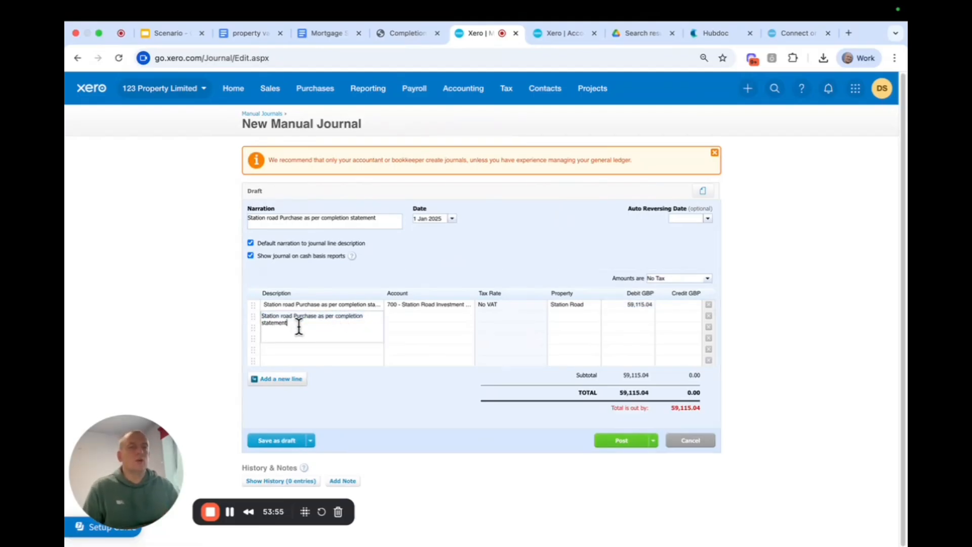
{"action": "type", "text": "-"}
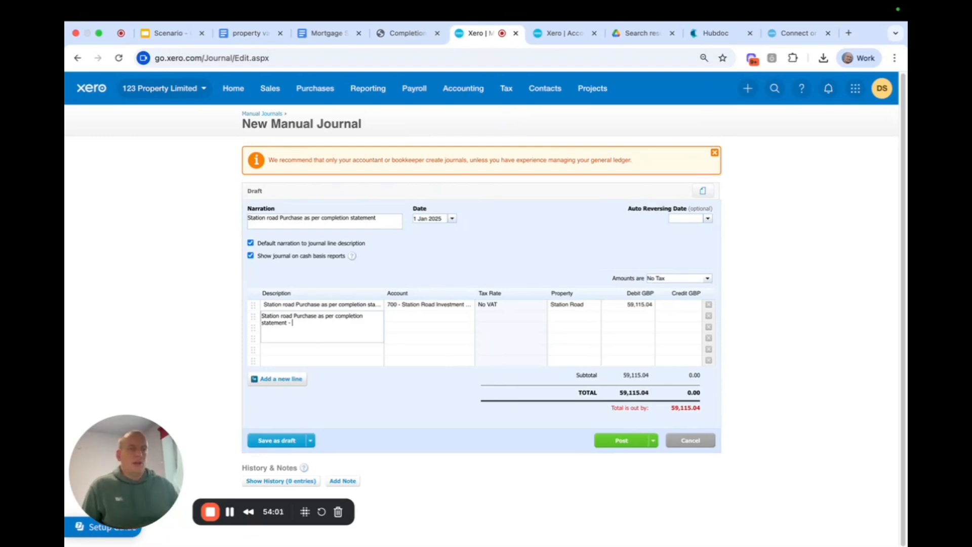
{"action": "type", "text": "pi"}
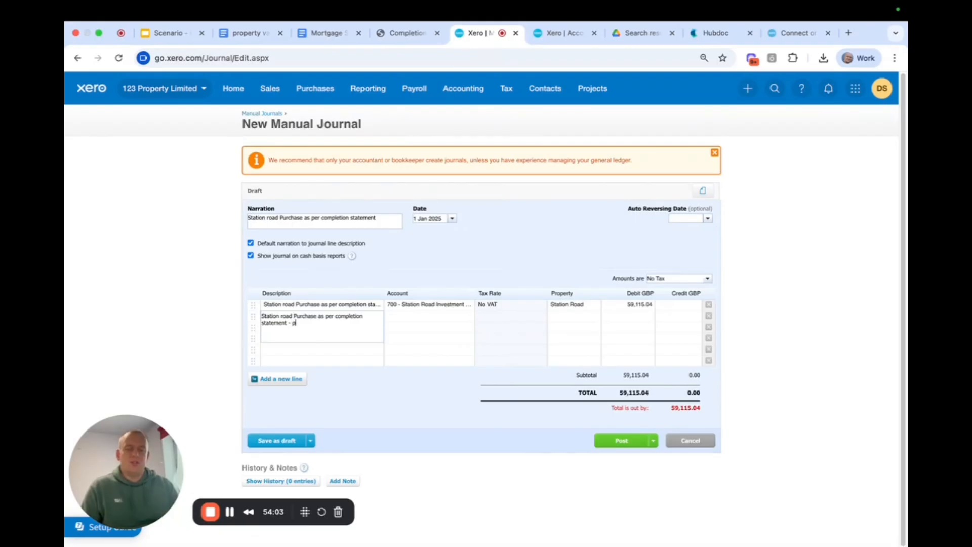
{"action": "key", "text": "BackSpace"}
{"action": "key", "text": "BackSpace"}
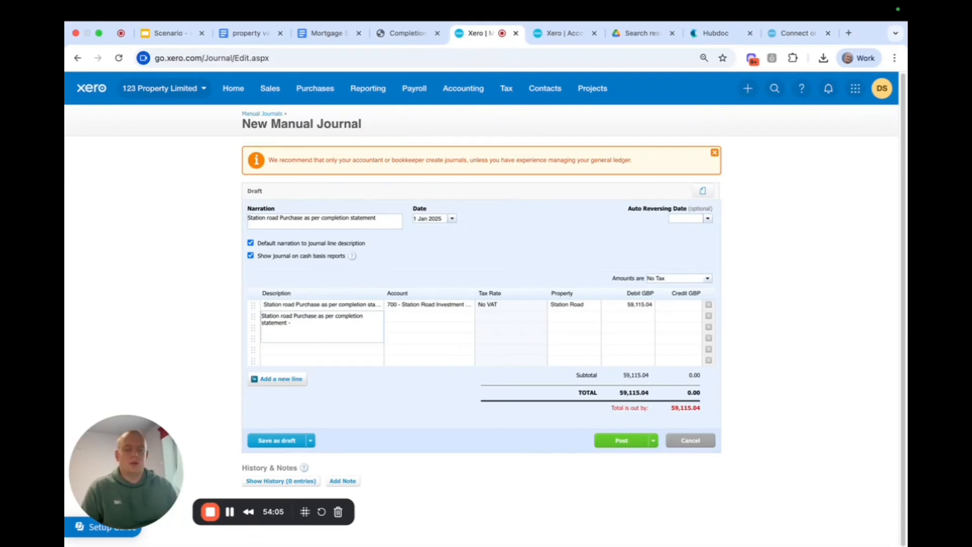
{"action": "type", "text": "captial purchase costs"}
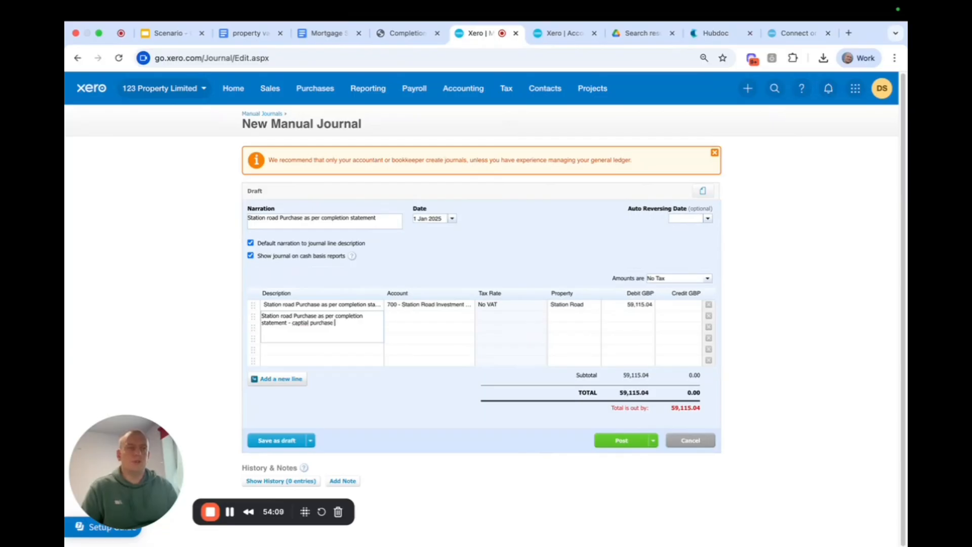
Assign the second journal line to account 700 - Station Road Investment Property and clear its automatically filled credit amount.
{"action": "left_click", "coordinate": [411, 315]}
{"action": "type", "text": "700"}
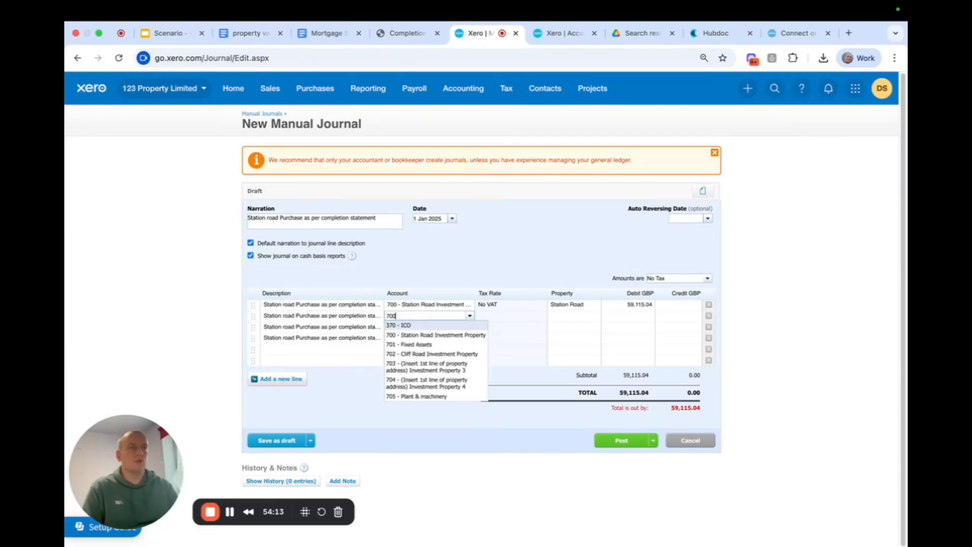
{"action": "left_click", "coordinate": [419, 325]}
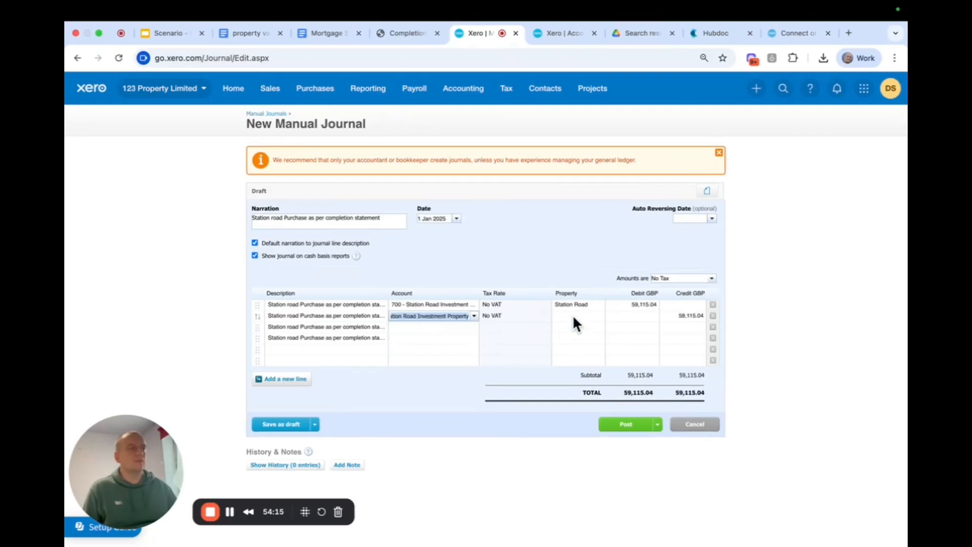
{"action": "left_click", "coordinate": [670, 315]}
{"action": "left_click", "coordinate": [664, 317]}
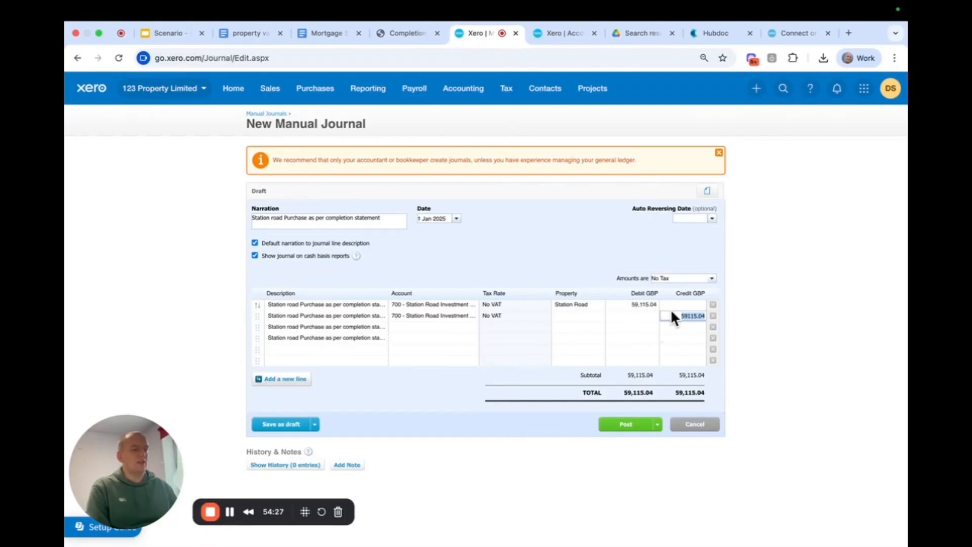
{"action": "key", "text": "BackSpace"}
{"action": "left_click", "coordinate": [652, 315]}
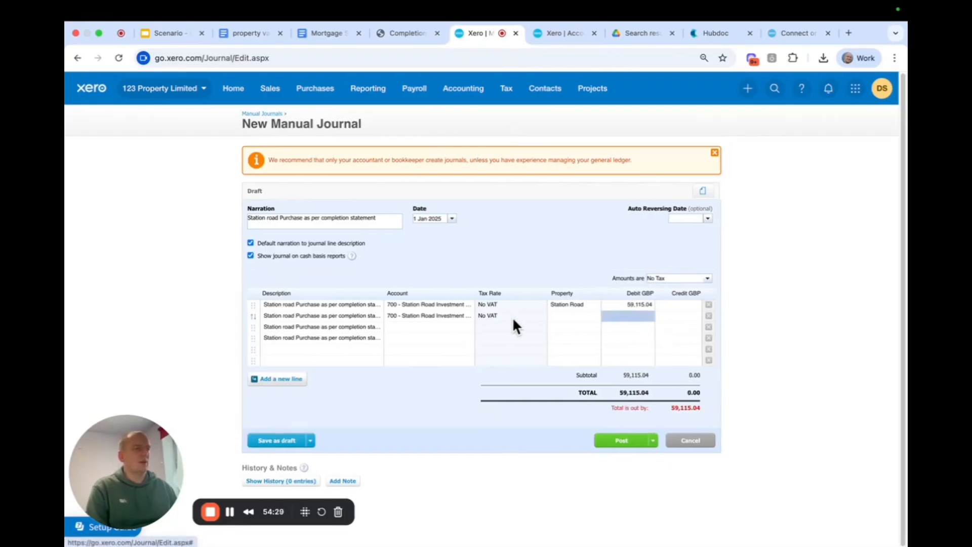
Set the second journal line's property to Station Road.
{"action": "left_click", "coordinate": [569, 314]}
{"action": "type", "text": "station"}
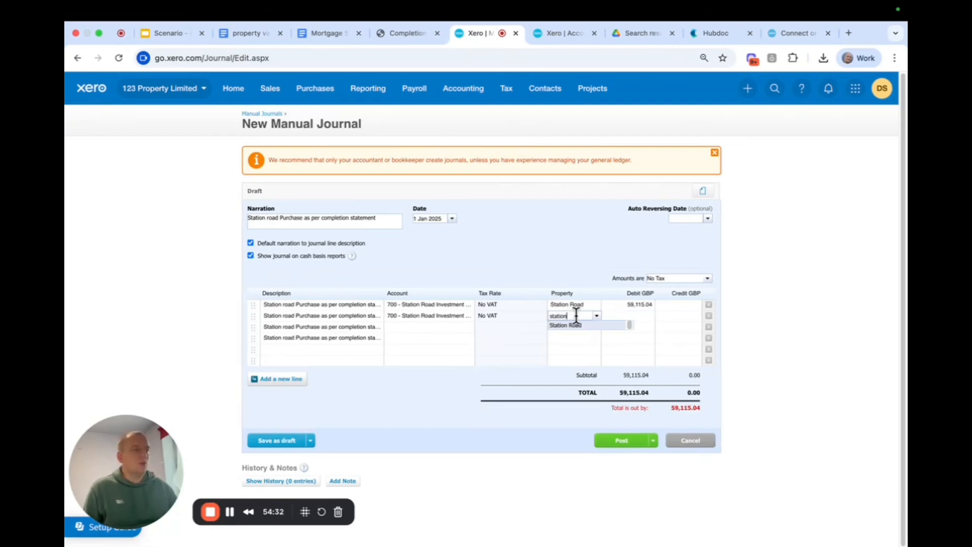
{"action": "left_click", "coordinate": [575, 325]}
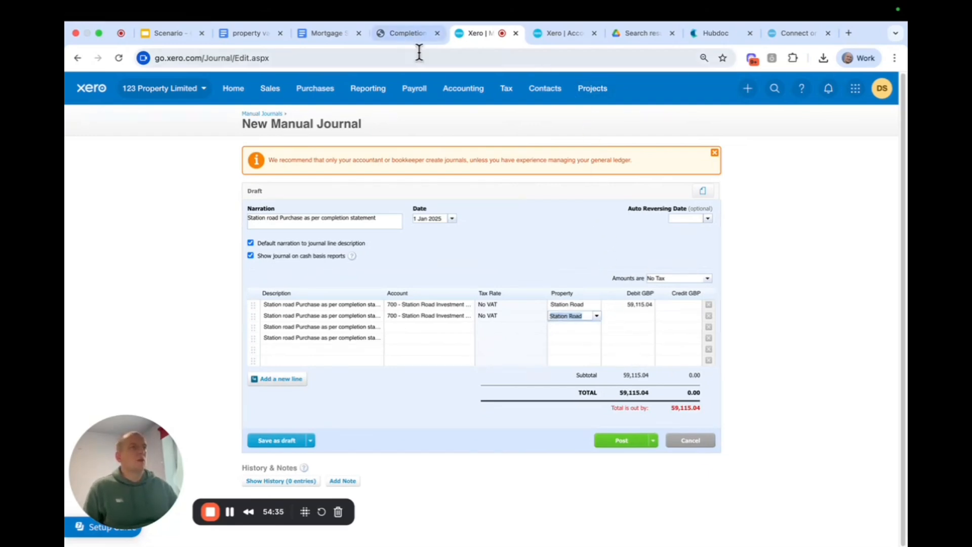
Review the completion statement's cost items, from stamp duty and solicitor fees to searches, and their overall total.
{"action": "left_click", "coordinate": [412, 35]}
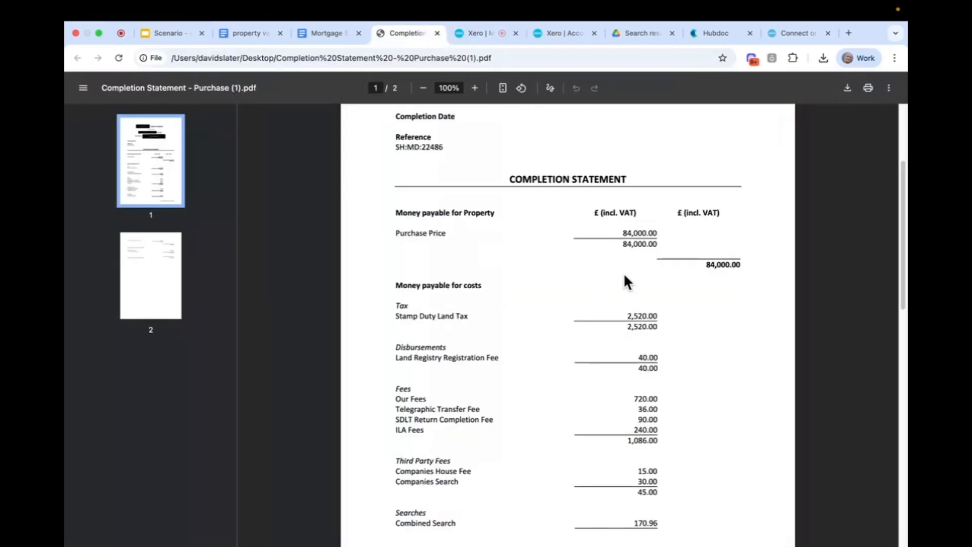
{"action": "scroll", "coordinate": [627, 272], "scroll_direction": "up", "scroll_amount": 2}
{"action": "scroll", "coordinate": [675, 290], "scroll_direction": "down", "scroll_amount": 5}
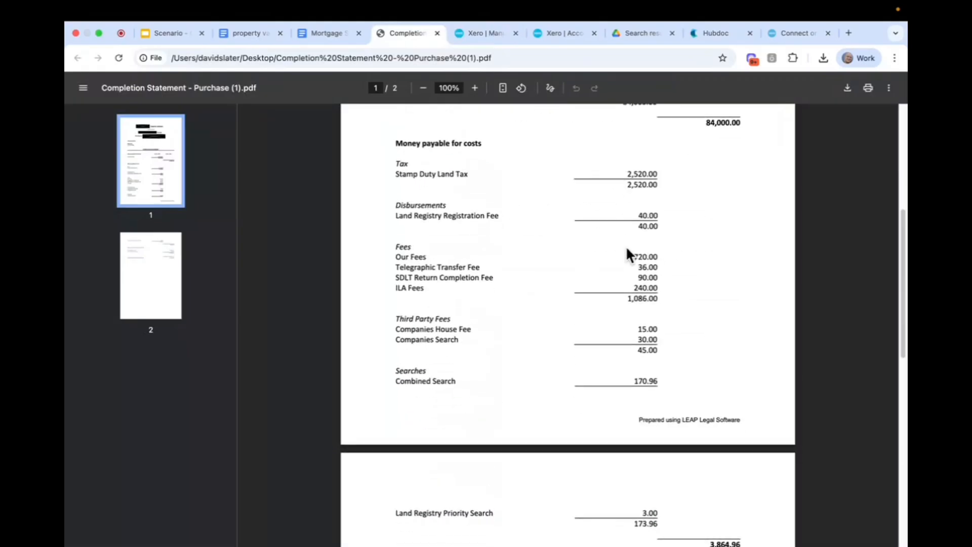
{"action": "scroll", "coordinate": [626, 245], "scroll_direction": "down", "scroll_amount": 2}
{"action": "scroll", "coordinate": [627, 248], "scroll_direction": "down", "scroll_amount": 3}
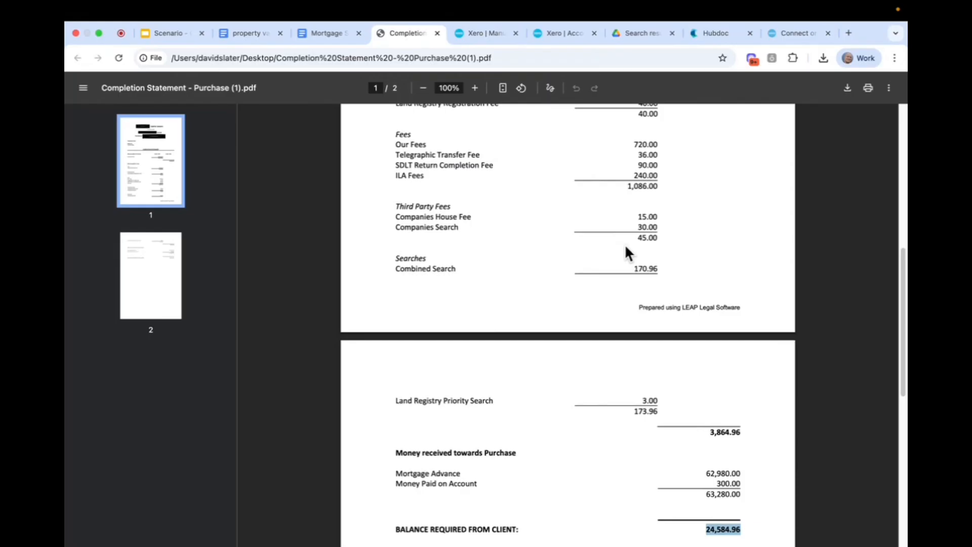
{"action": "scroll", "coordinate": [627, 250], "scroll_direction": "up", "scroll_amount": 3}
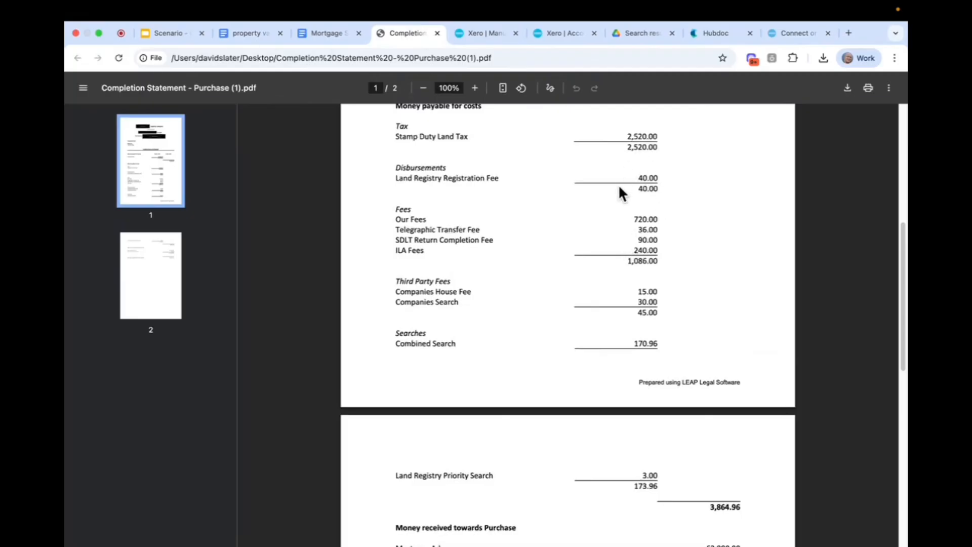
{"action": "scroll", "coordinate": [580, 224], "scroll_direction": "down", "scroll_amount": 3}
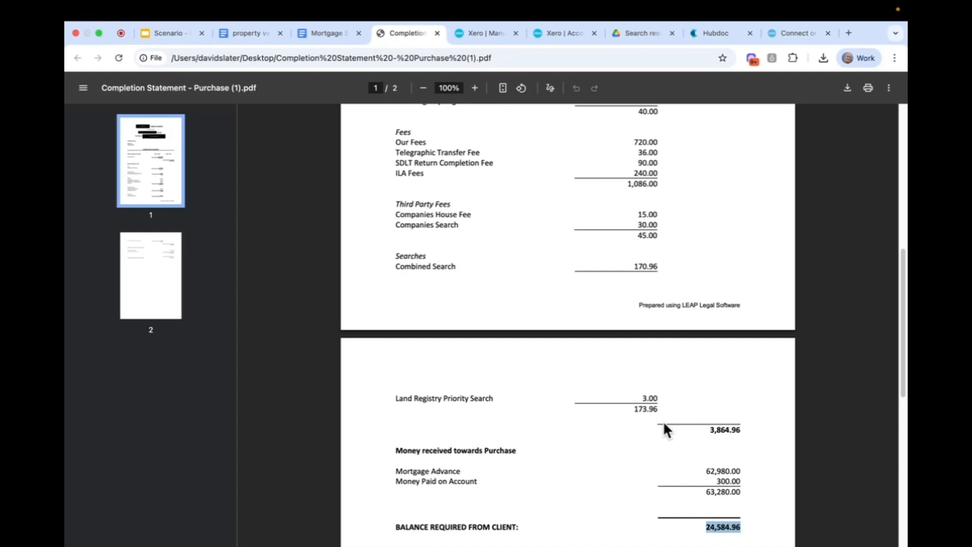
{"action": "scroll", "coordinate": [664, 423], "scroll_direction": "up", "scroll_amount": 1}
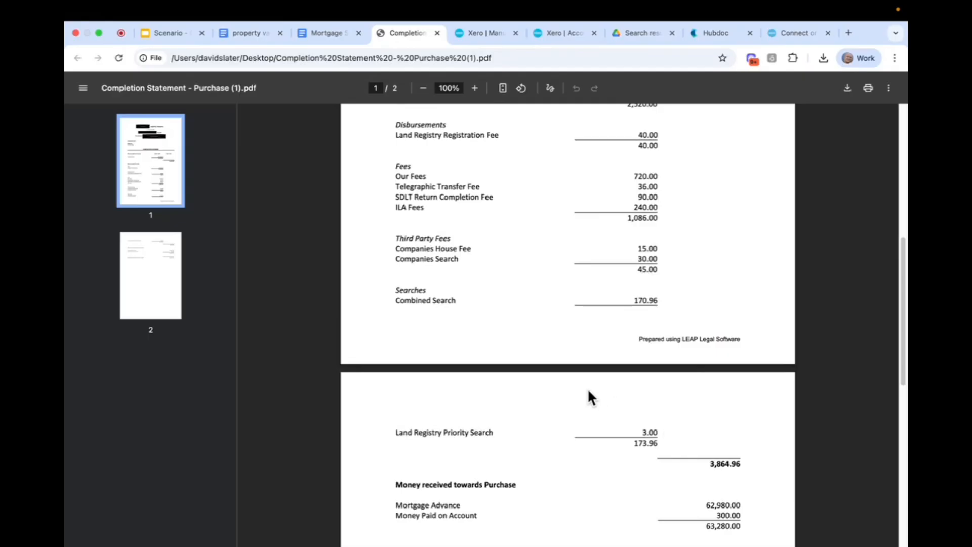
Copy the total costs of 3,864.96 from the completion statement into the second journal line's debit amount.
{"action": "left_click_drag", "start_coordinate": [708, 464], "coordinate": [748, 466]}
{"action": "key", "text": "super+c"}
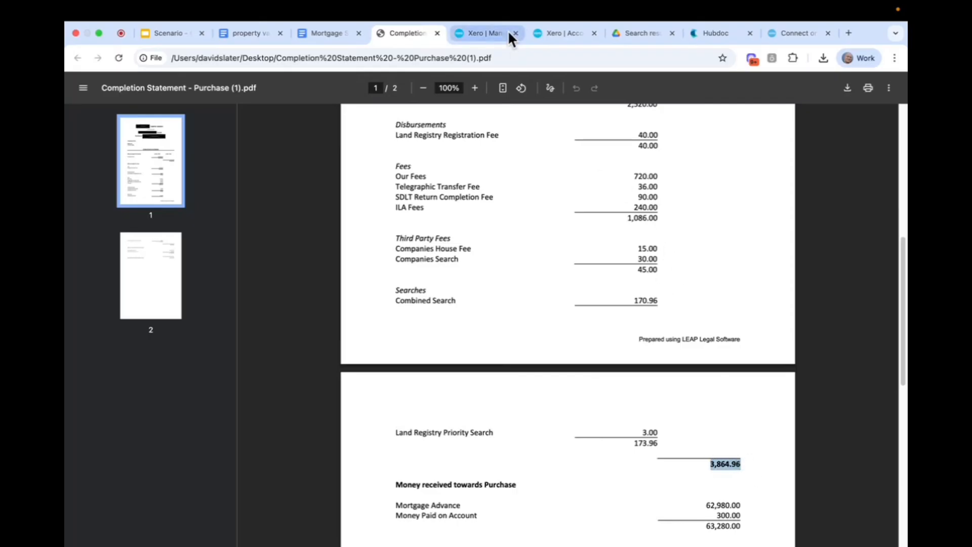
{"action": "left_click", "coordinate": [484, 31]}
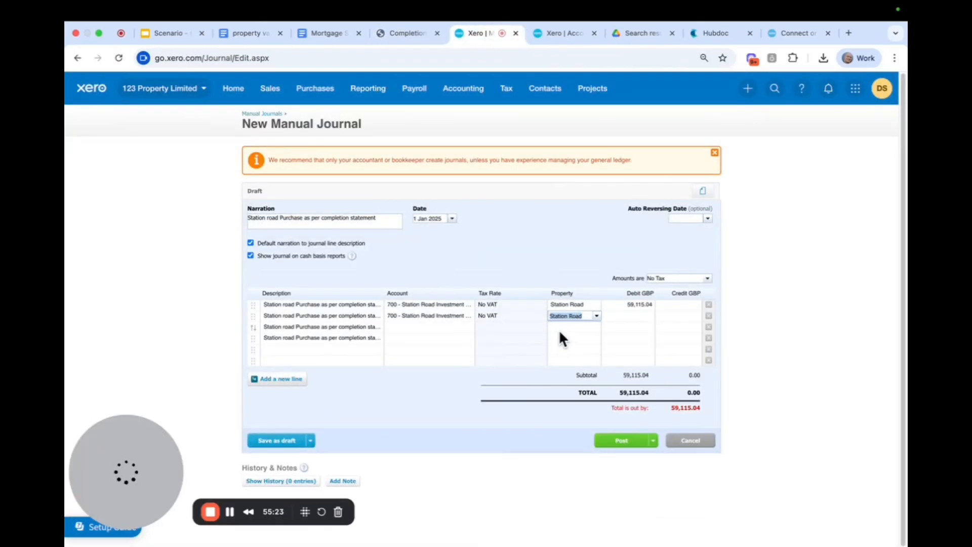
{"action": "left_click", "coordinate": [625, 316]}
{"action": "key", "text": "super+v"}
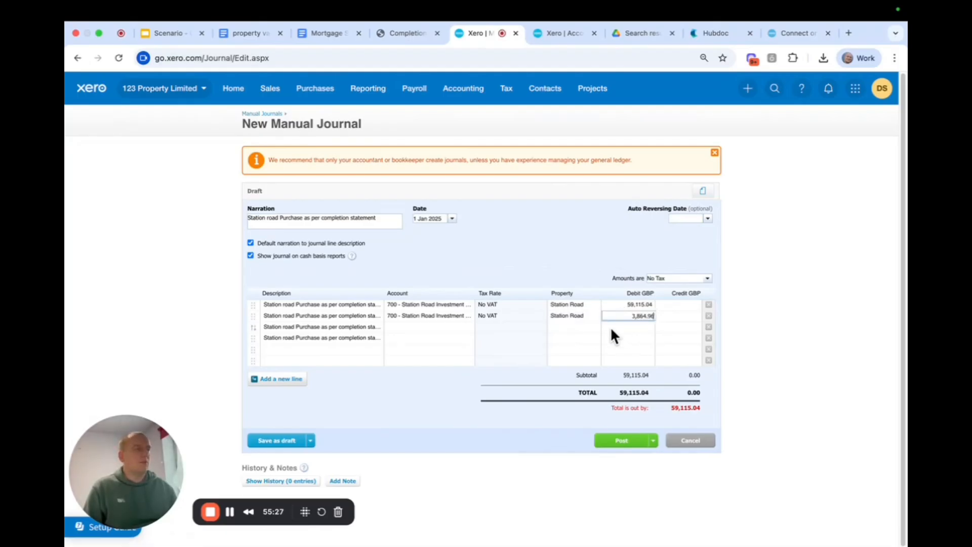
{"action": "left_click", "coordinate": [564, 246]}
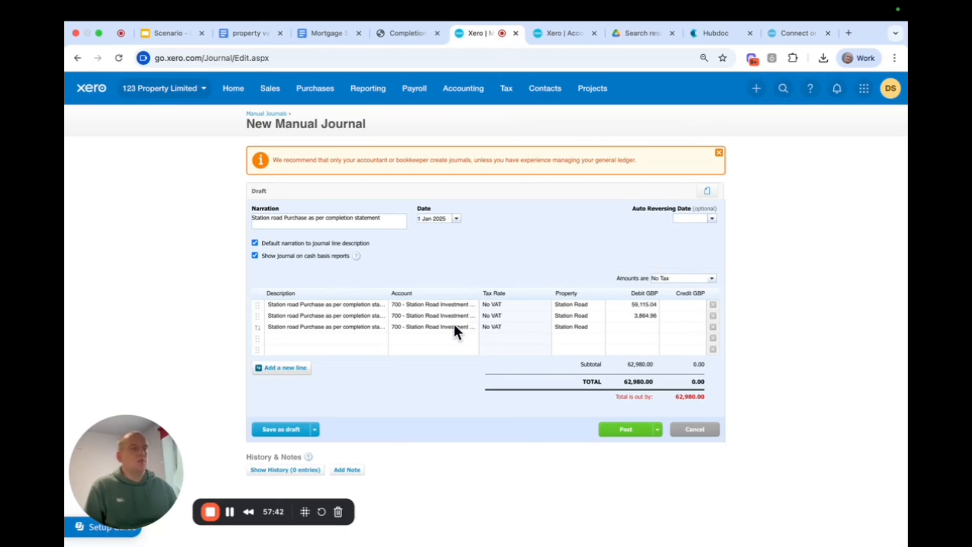
Assign the third journal line to account 902 - Station Road Mortgage Finance and clear its automatically filled credit amount.
{"action": "left_click", "coordinate": [357, 329]}
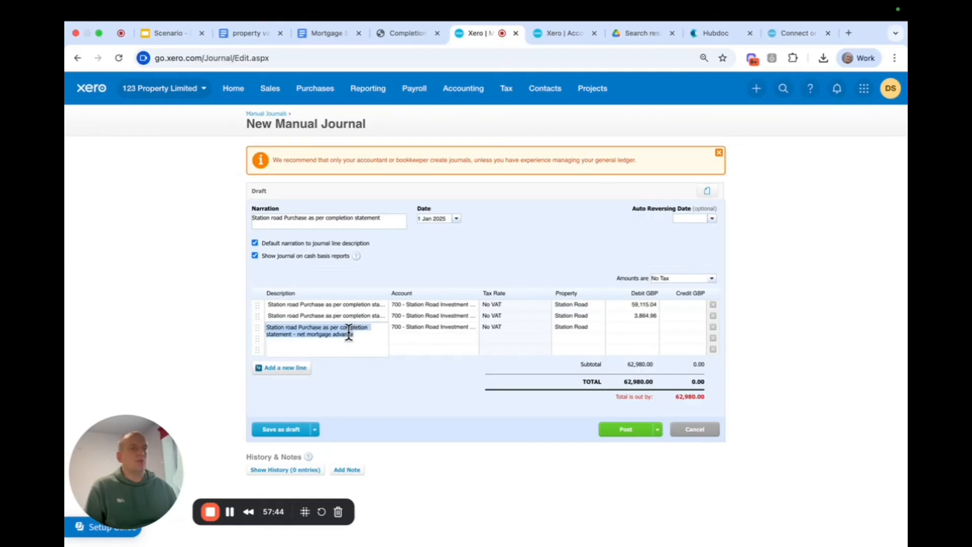
{"action": "left_click", "coordinate": [427, 327]}
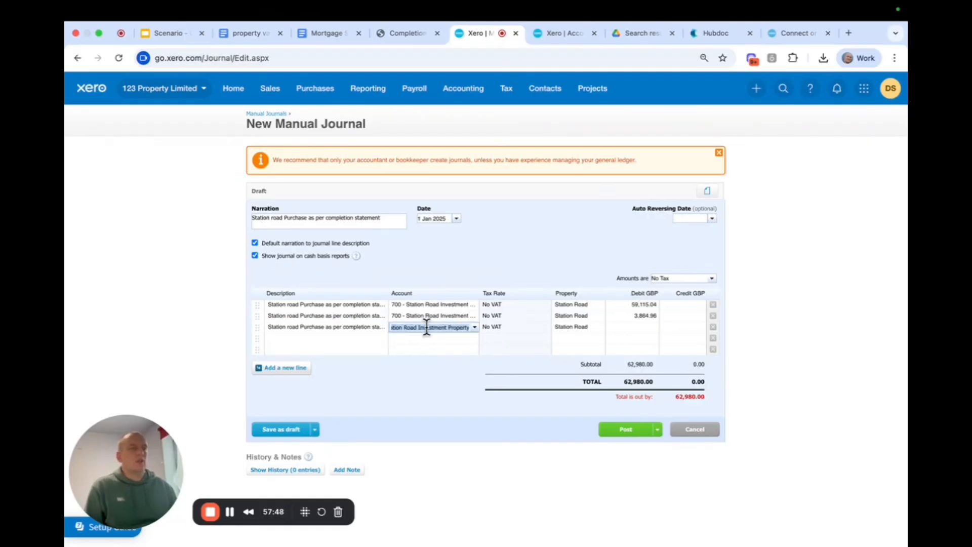
{"action": "key", "text": "BackSpace"}
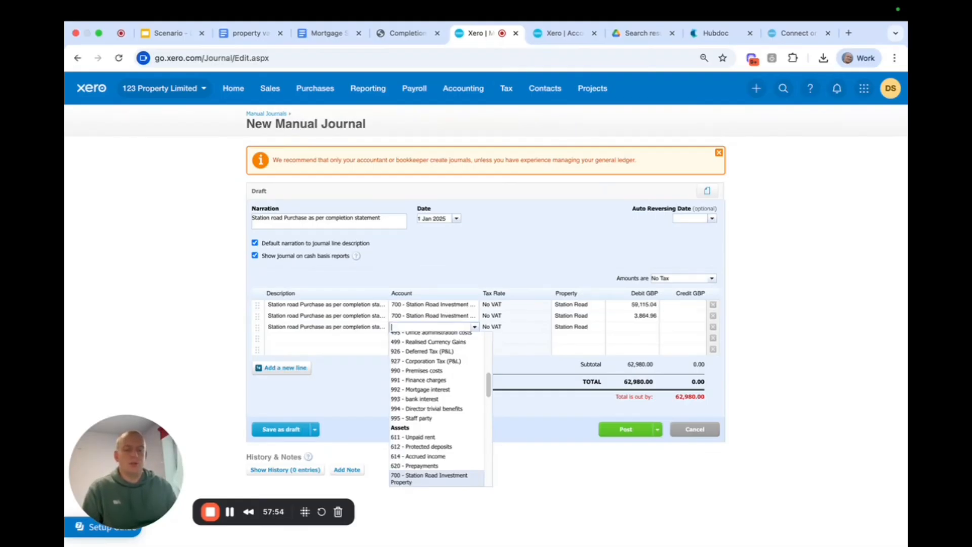
{"action": "type", "text": "stat"}
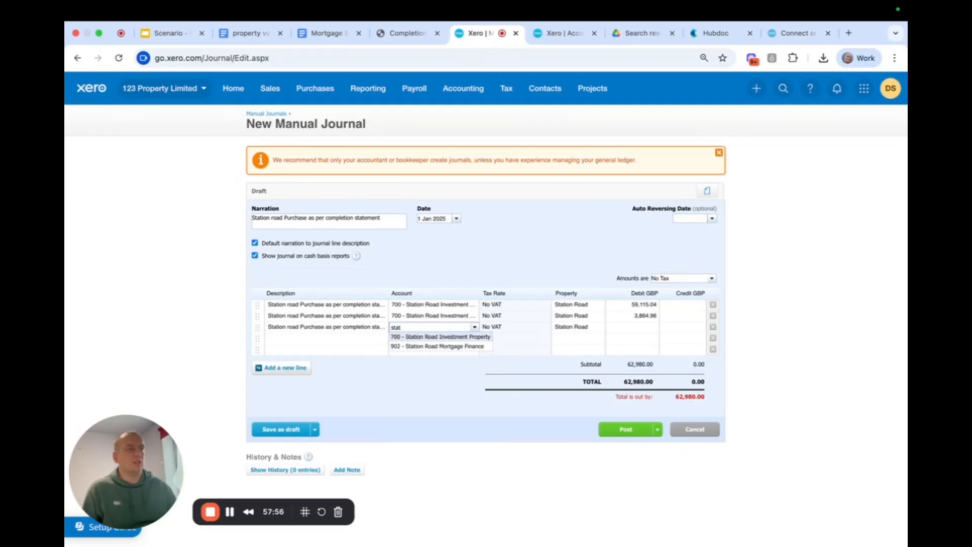
{"action": "left_click", "coordinate": [437, 346]}
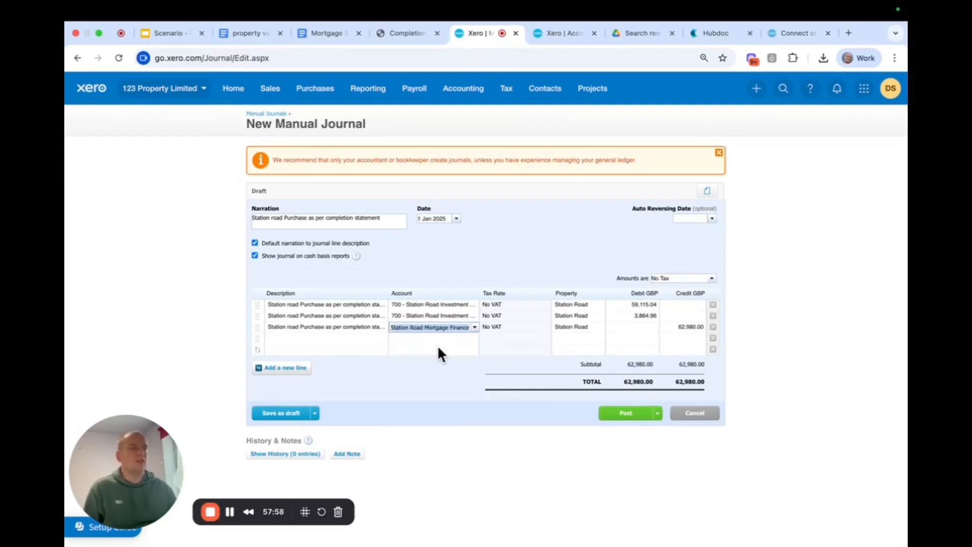
{"action": "left_click", "coordinate": [685, 326]}
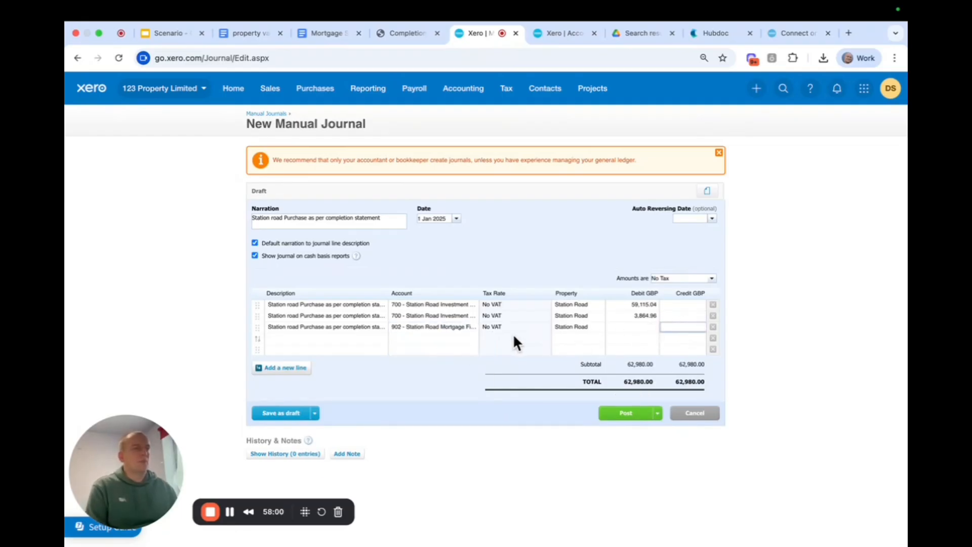
Copy the mortgage advance of 62,980.00 from the completion statement into the third journal line's credit amount.
{"action": "left_click", "coordinate": [405, 39]}
{"action": "left_click", "coordinate": [711, 403]}
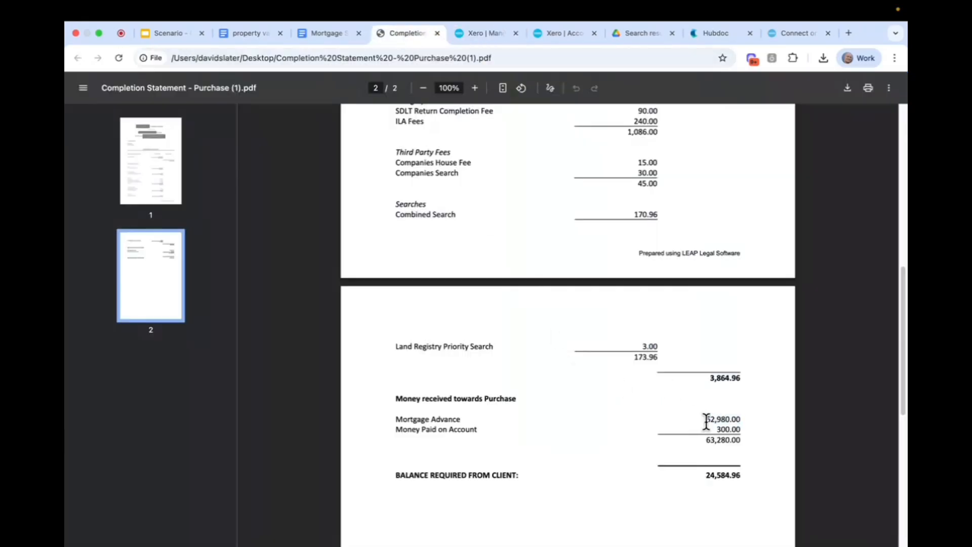
{"action": "left_click_drag", "start_coordinate": [706, 421], "coordinate": [742, 419]}
{"action": "key", "text": "super+c"}
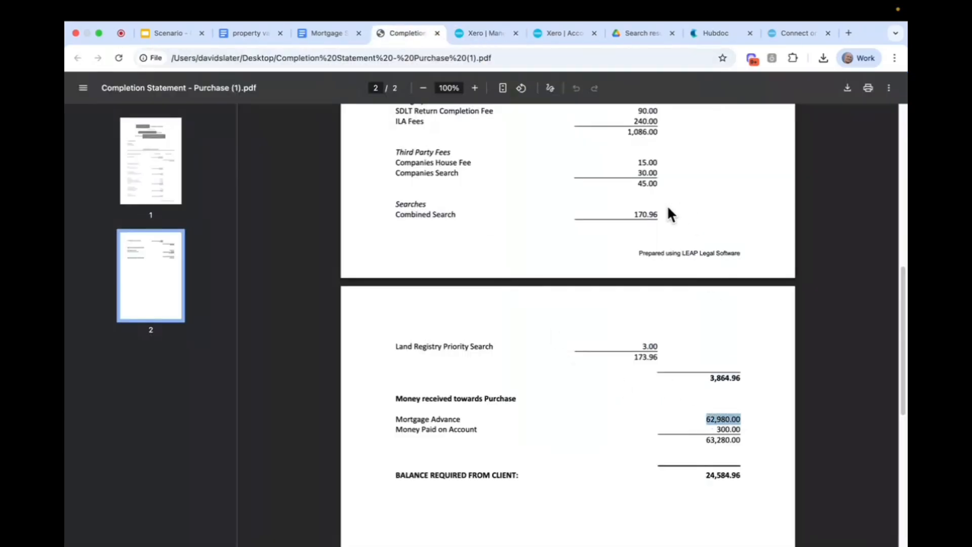
{"action": "left_click", "coordinate": [485, 34]}
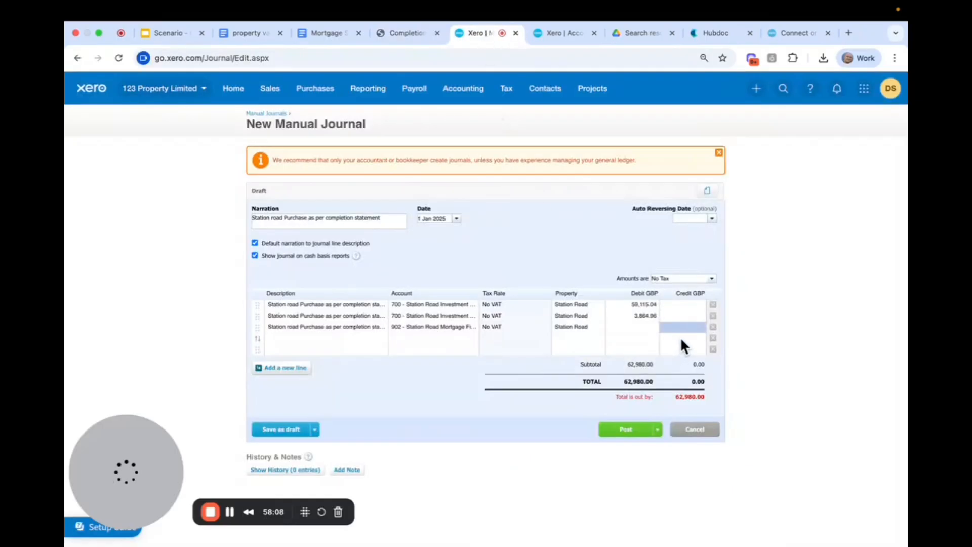
{"action": "left_click", "coordinate": [676, 326]}
{"action": "key", "text": "super+v"}
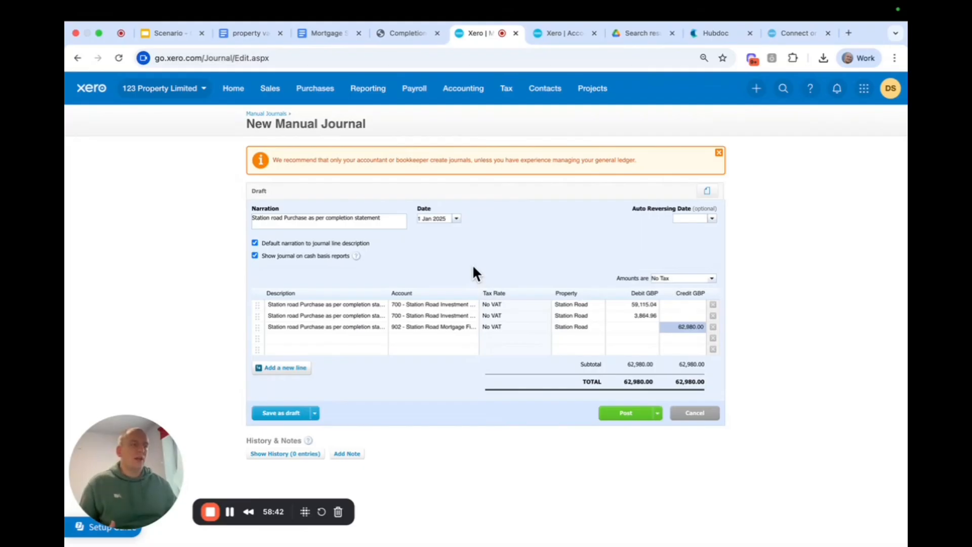
Check Station Road's fees in the mortgage summary and end the fourth and fifth journal lines' descriptions with "mortgage fees added to loan".
{"action": "left_click", "coordinate": [326, 33]}
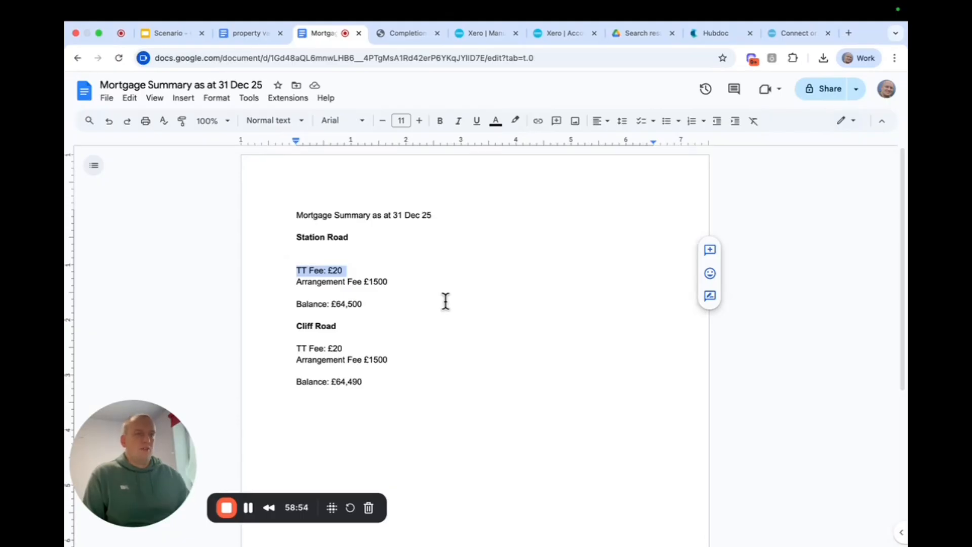
{"action": "left_click", "coordinate": [465, 34]}
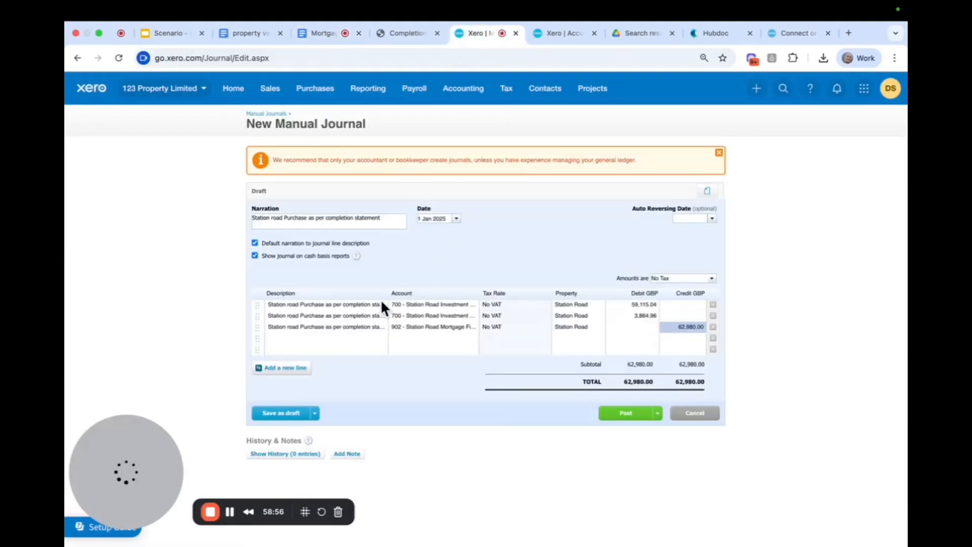
{"action": "left_click", "coordinate": [330, 337]}
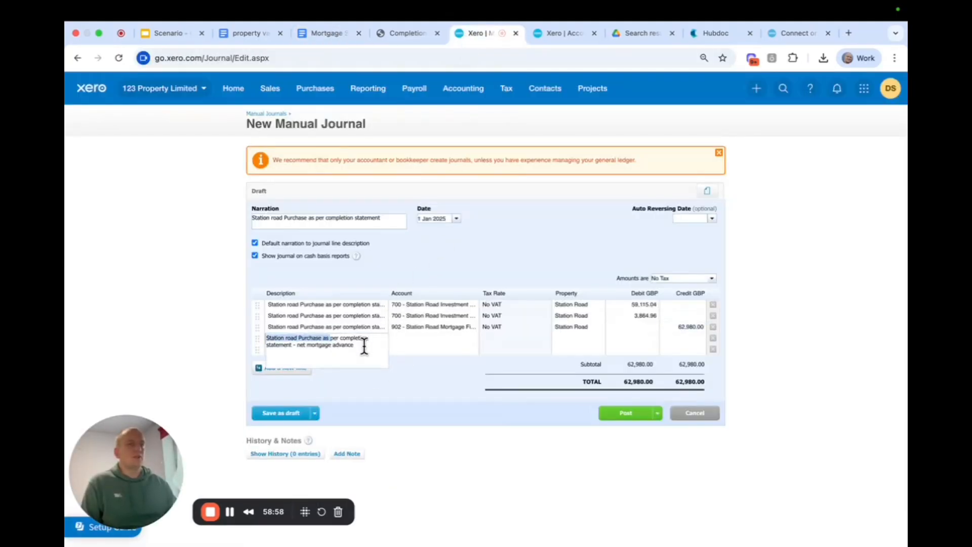
{"action": "left_click_drag", "start_coordinate": [364, 346], "coordinate": [297, 345]}
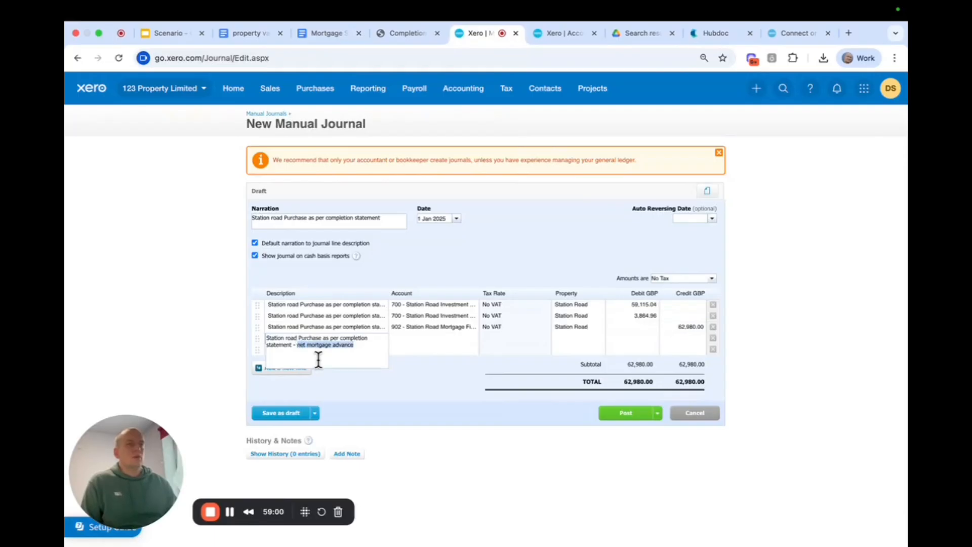
{"action": "type", "text": "mortg"}
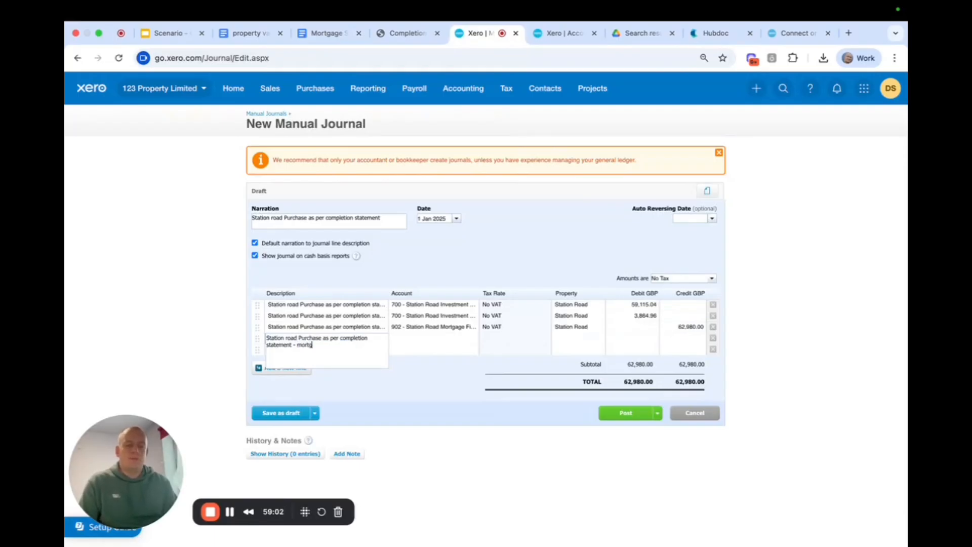
{"action": "type", "text": "age fees"}
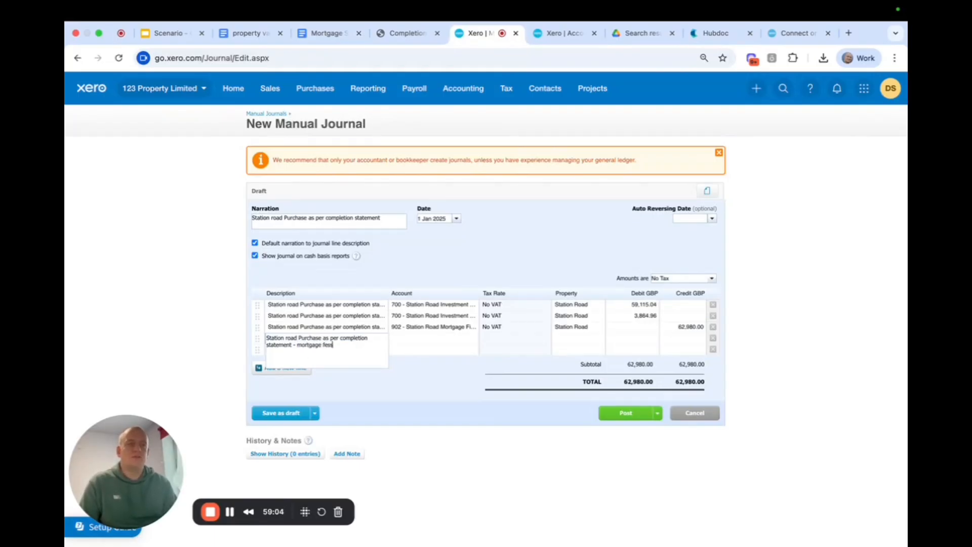
{"action": "type", "text": " anded to loan"}
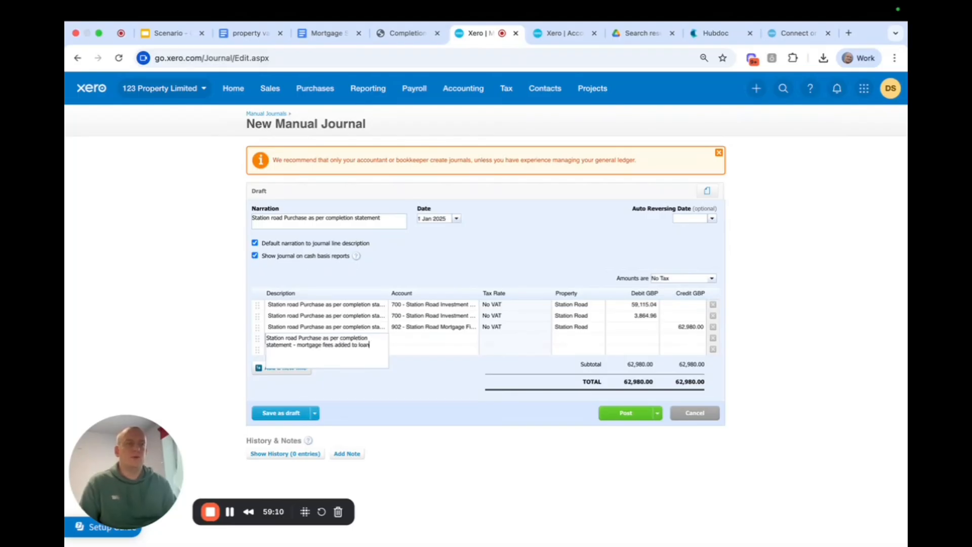
{"action": "left_click", "coordinate": [395, 257]}
{"action": "left_click", "coordinate": [325, 352]}
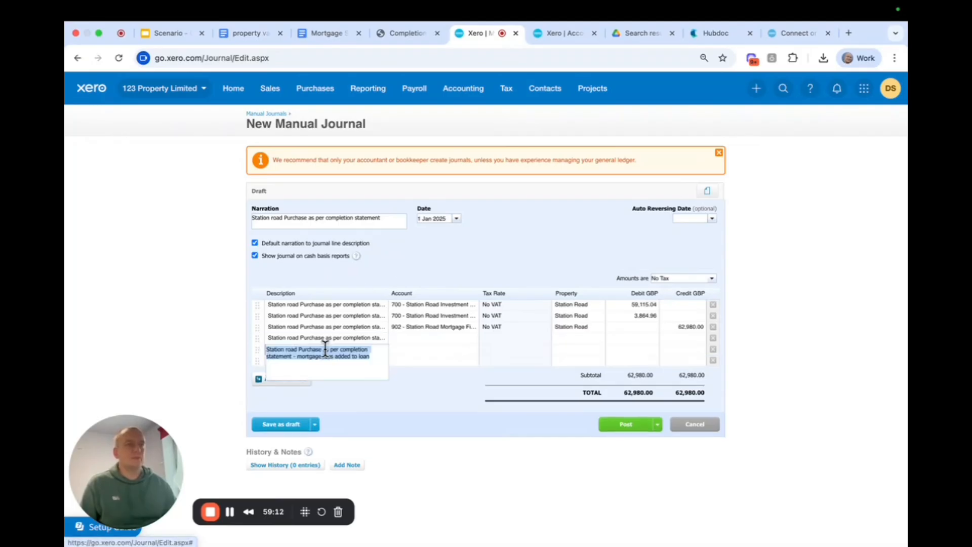
Assign the fourth journal line to account 902 - Station Road Mortgage Finance and the fifth to 991 - Finance charges.
{"action": "left_click", "coordinate": [404, 339]}
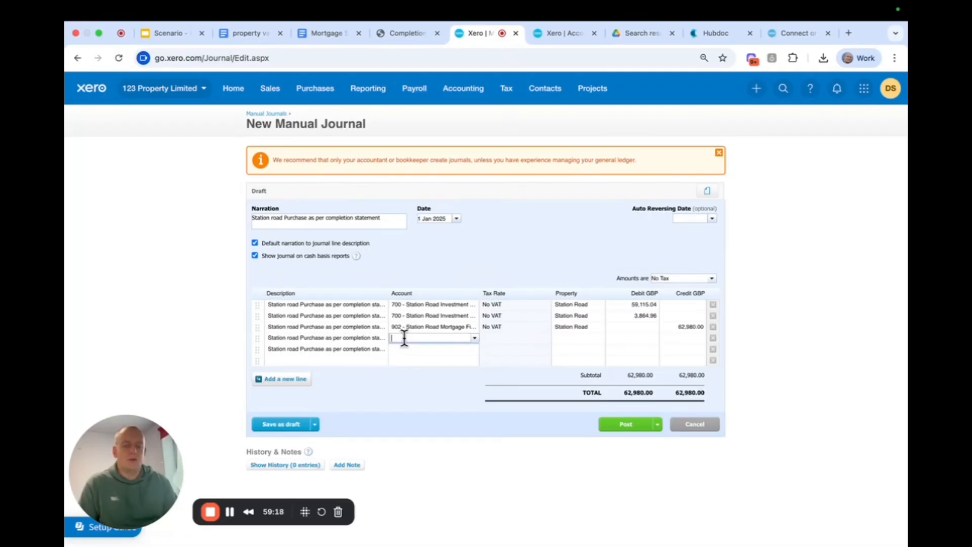
{"action": "type", "text": "902"}
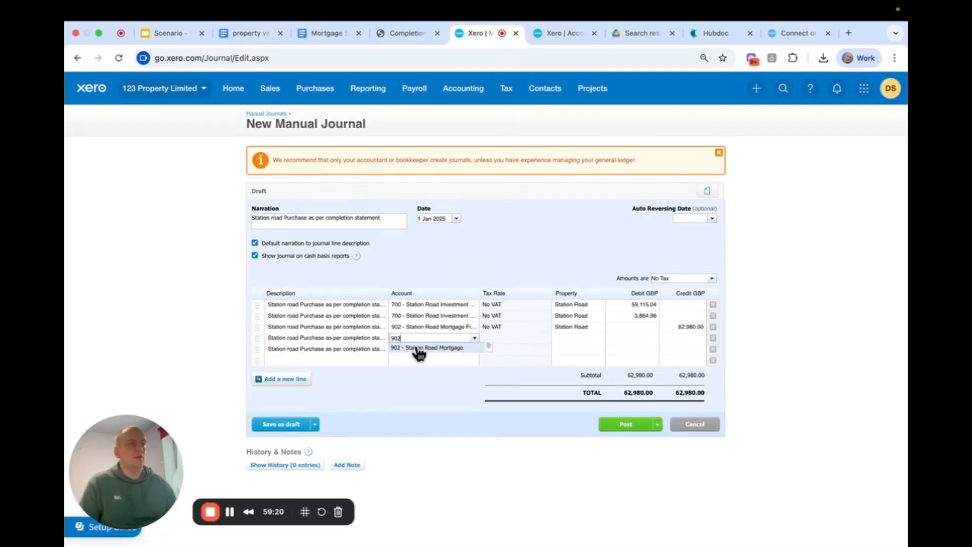
{"action": "left_click", "coordinate": [418, 349]}
{"action": "left_click", "coordinate": [413, 349]}
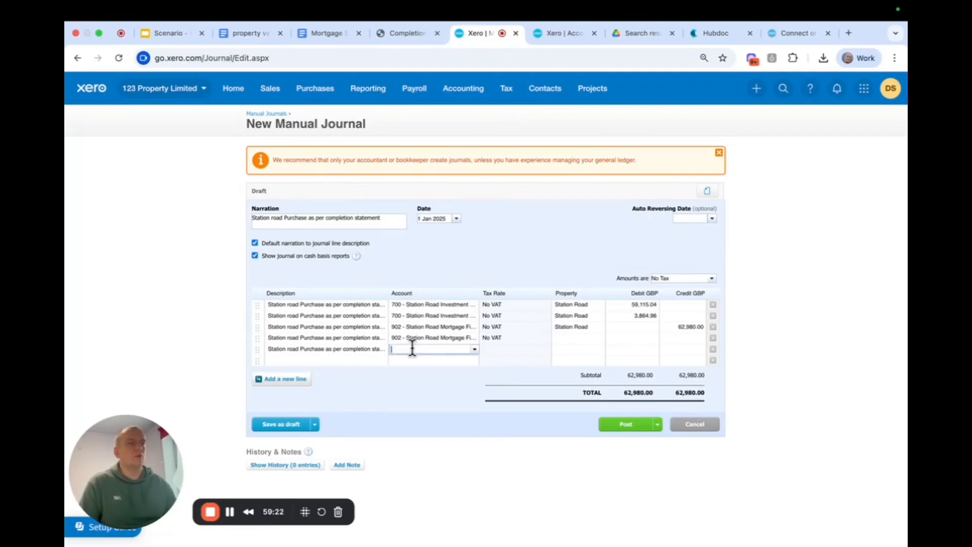
{"action": "type", "text": "fin"}
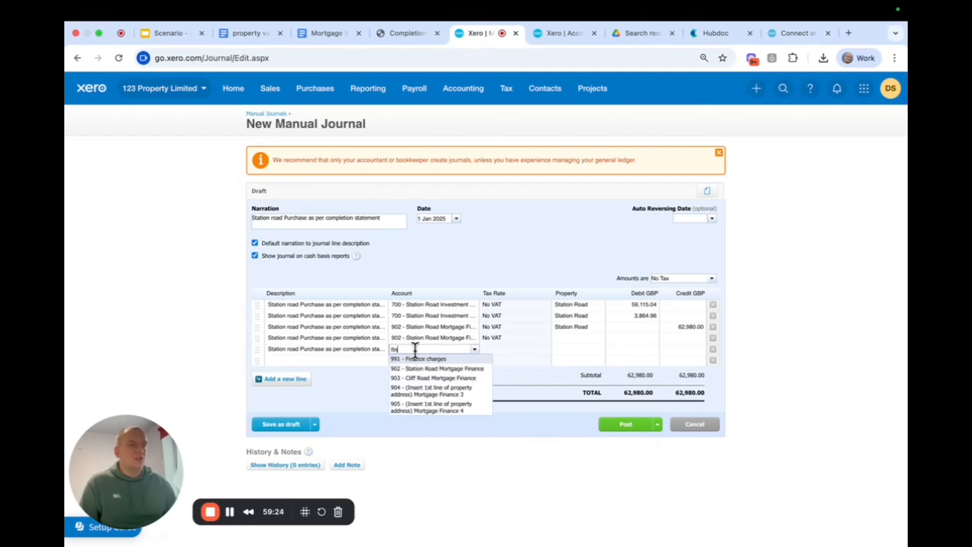
{"action": "left_click", "coordinate": [417, 359]}
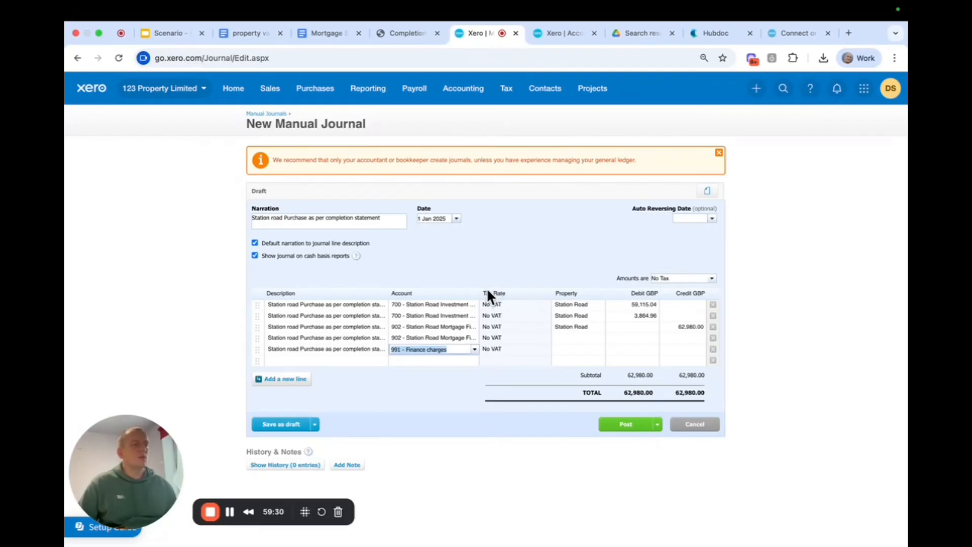
Set the property of both mortgage fee lines to Station Road.
{"action": "left_click", "coordinate": [565, 337]}
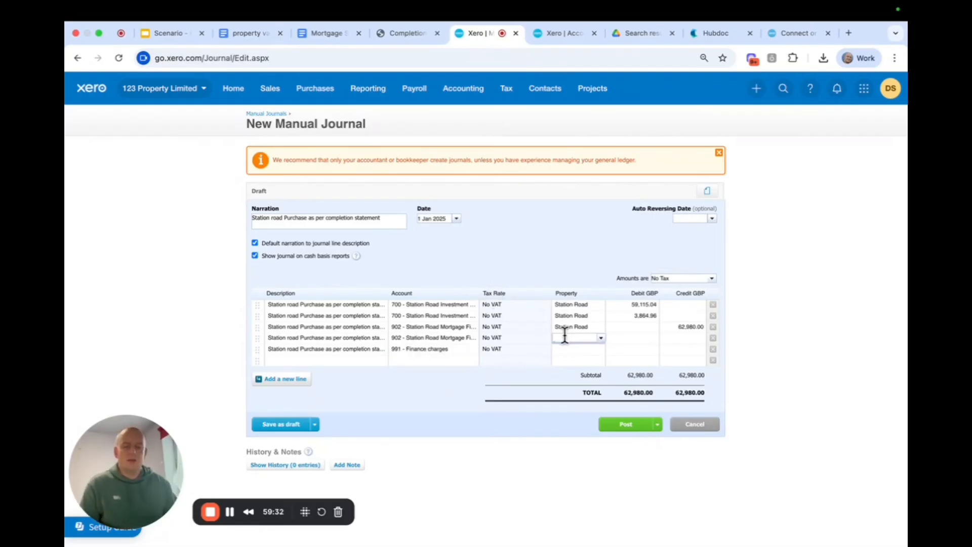
{"action": "type", "text": "staion"}
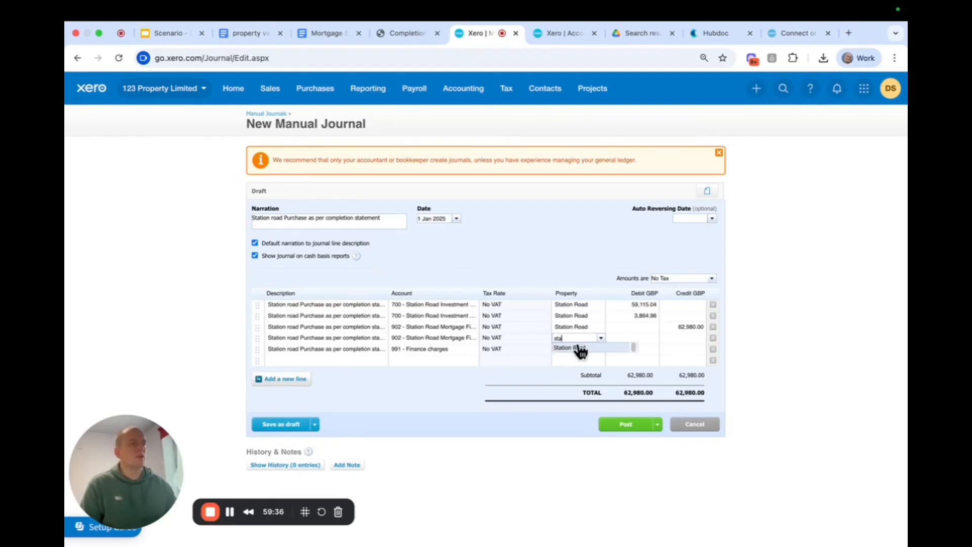
{"action": "left_click", "coordinate": [575, 349]}
{"action": "left_click", "coordinate": [574, 348]}
{"action": "type", "text": "st"}
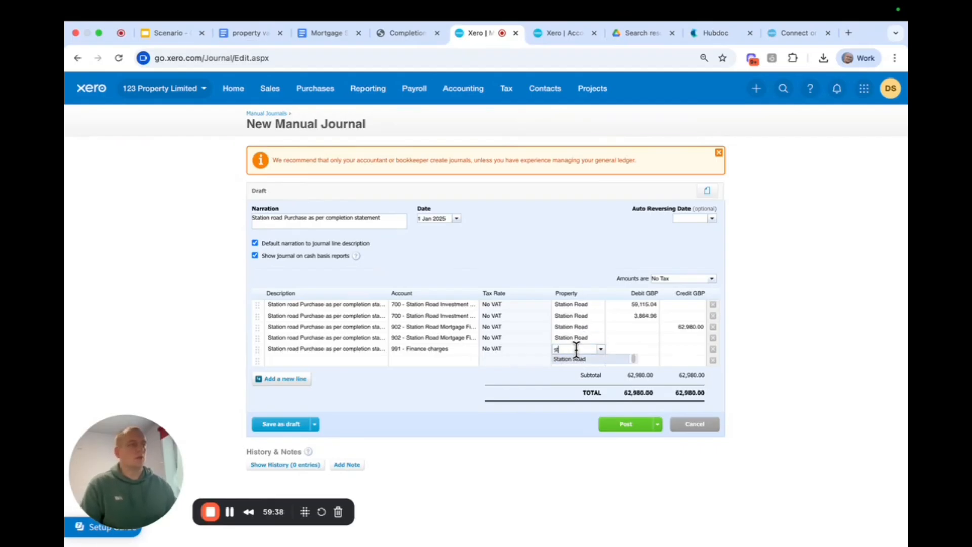
{"action": "left_click", "coordinate": [575, 359]}
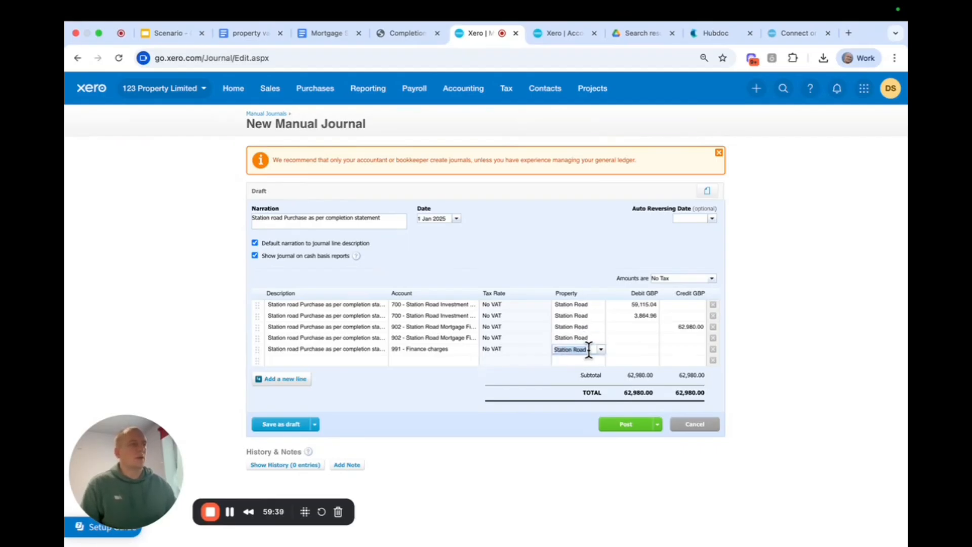
Enter 1,520 as the finance charges line's debit and the fourth line's credit, and post the manual journal.
{"action": "left_click", "coordinate": [617, 349]}
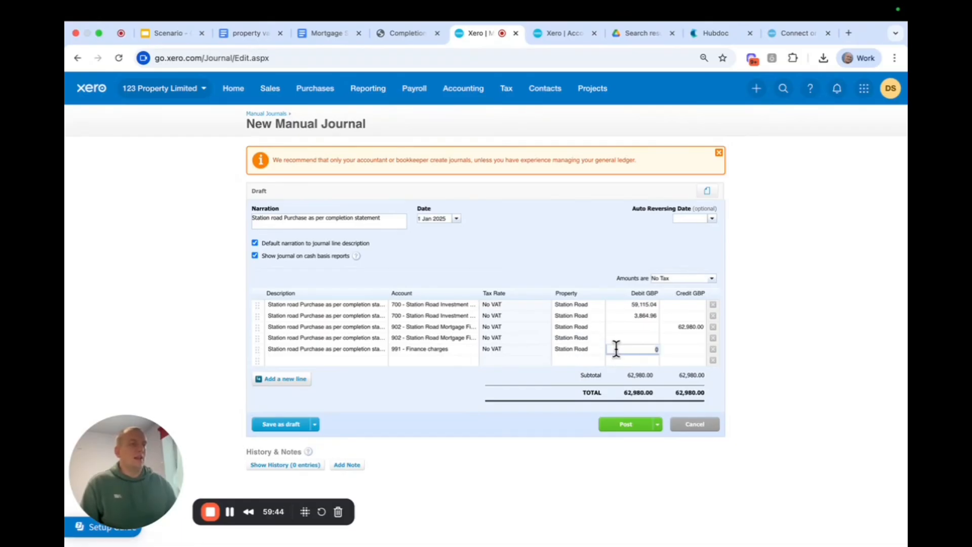
{"action": "type", "text": "1520"}
{"action": "left_click", "coordinate": [667, 338]}
{"action": "type", "text": "1520"}
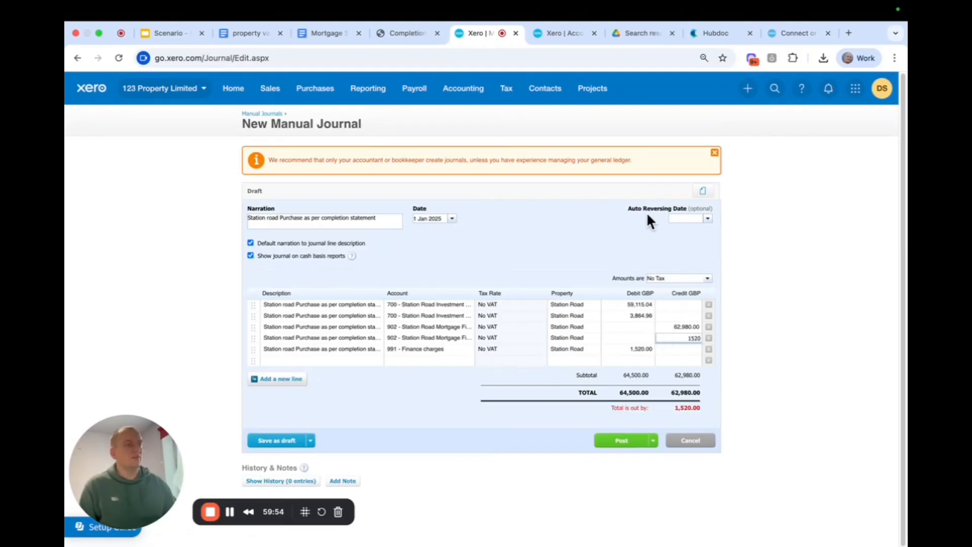
{"action": "left_click", "coordinate": [551, 266]}
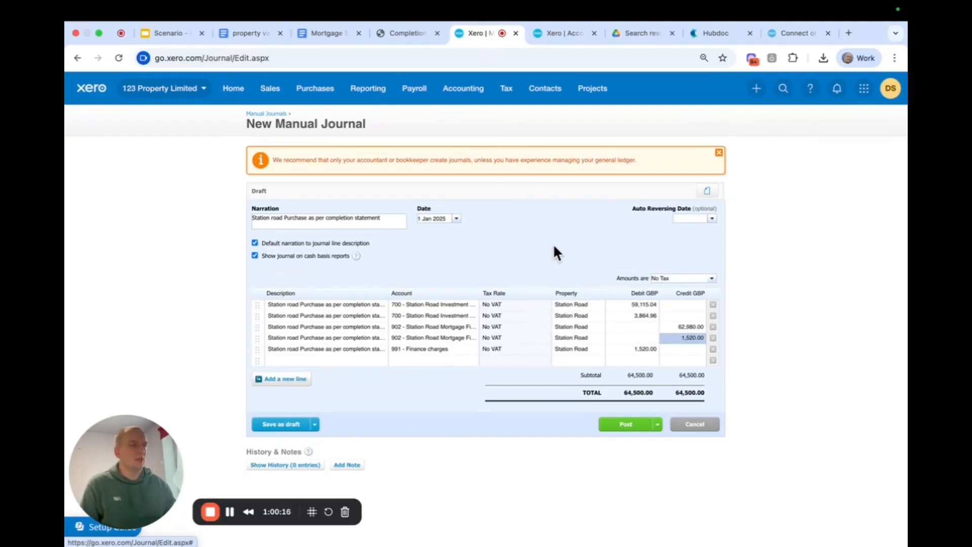
{"action": "left_click", "coordinate": [626, 427]}
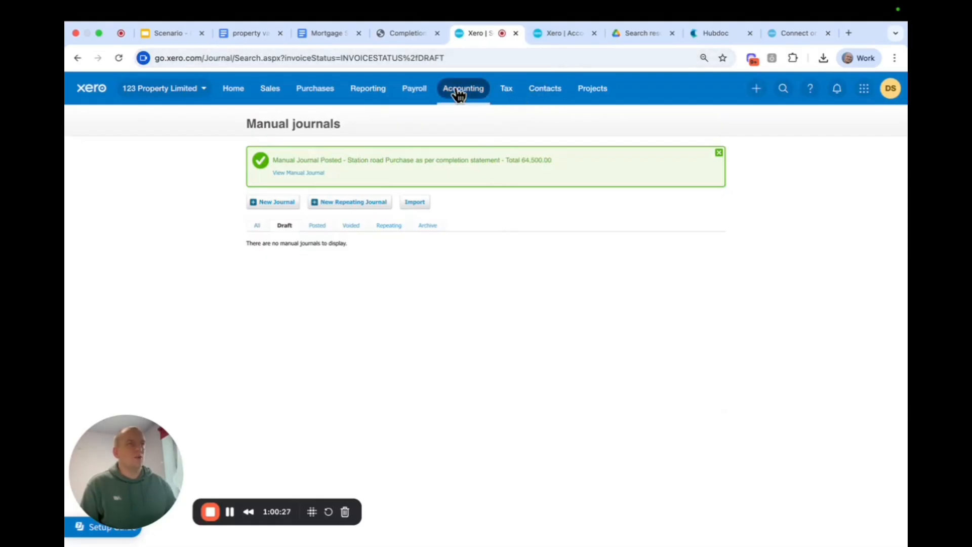
Open the balance sheet as at 31 Dec 2025, inspect the transactions behind the Station Road Investment Property balance, and return to the report.
{"action": "left_click", "coordinate": [459, 94]}
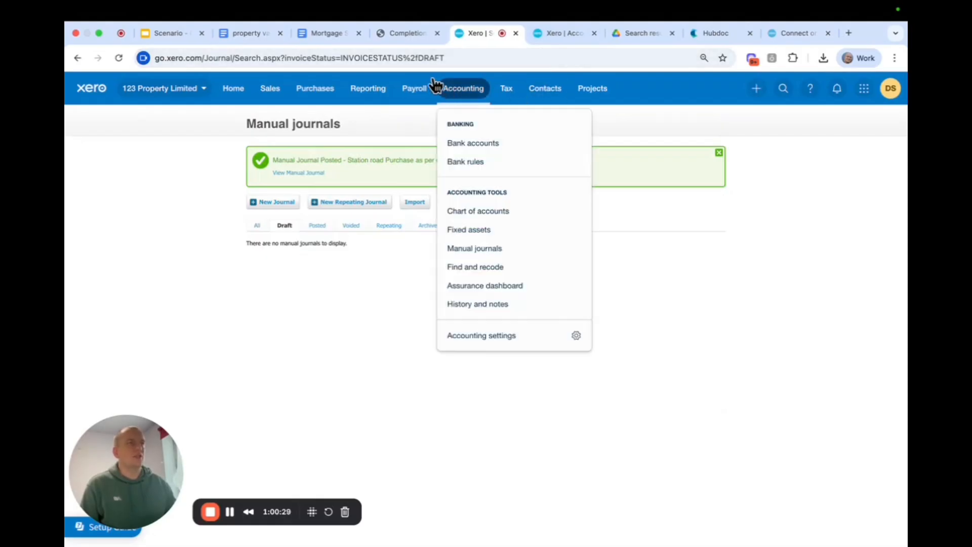
{"action": "left_click", "coordinate": [354, 88]}
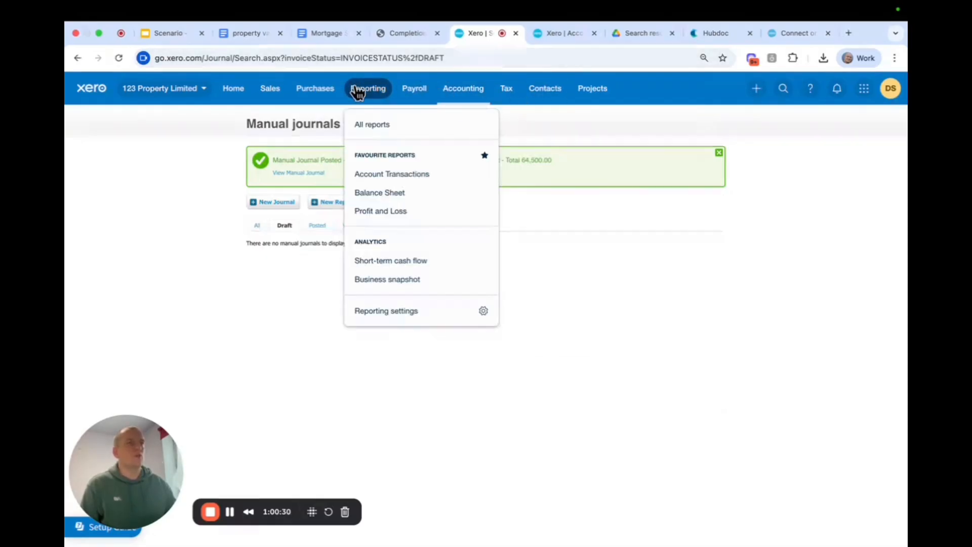
{"action": "left_click", "coordinate": [388, 194]}
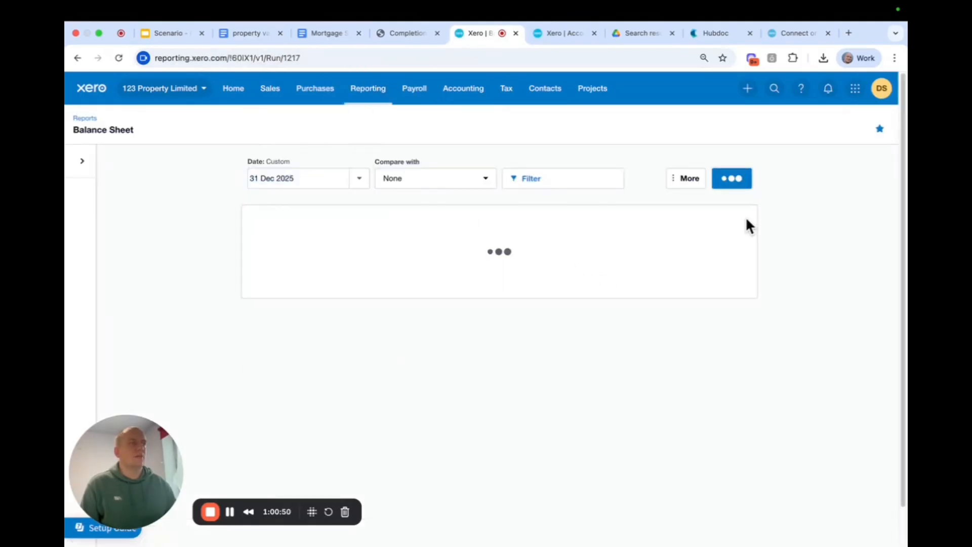
{"action": "scroll", "coordinate": [815, 324], "scroll_direction": "down", "scroll_amount": 3}
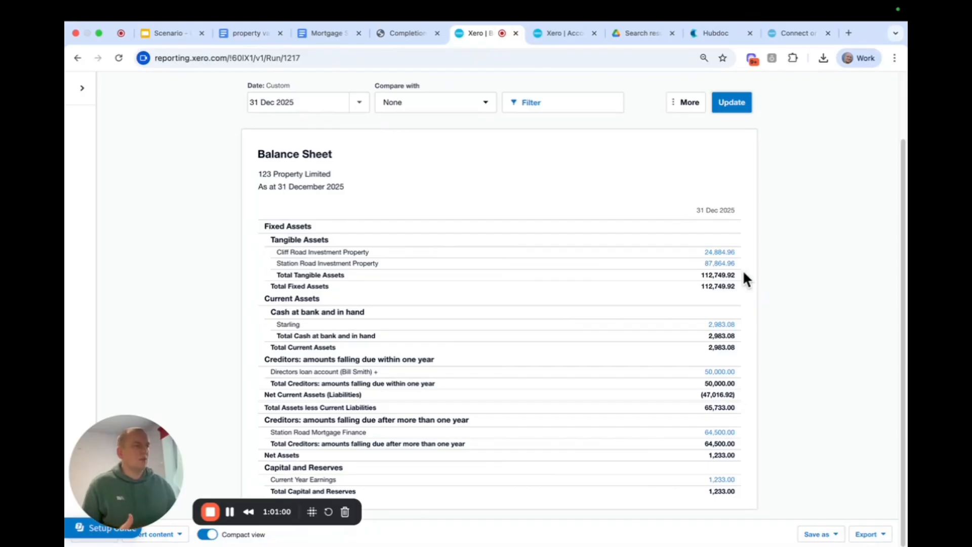
{"action": "left_click", "coordinate": [718, 266]}
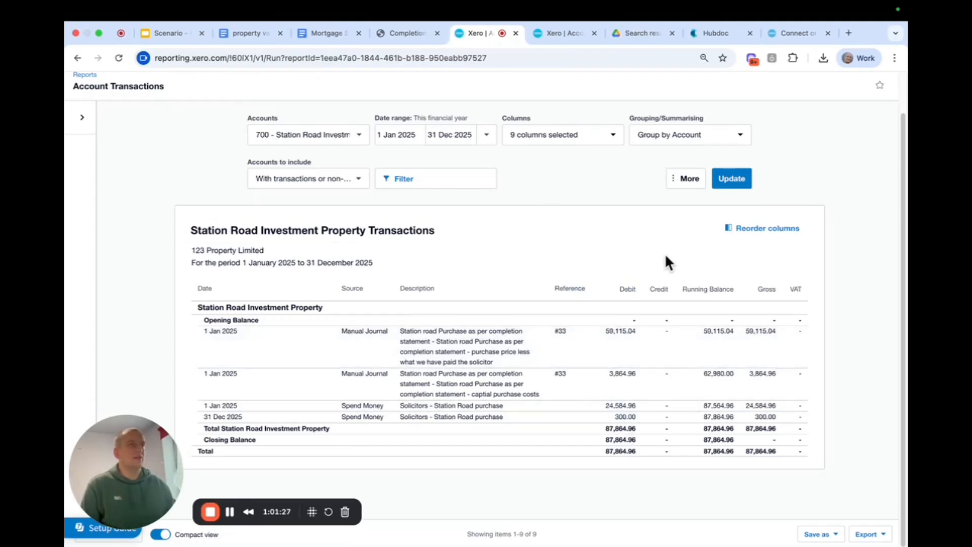
{"action": "left_click", "coordinate": [74, 58]}
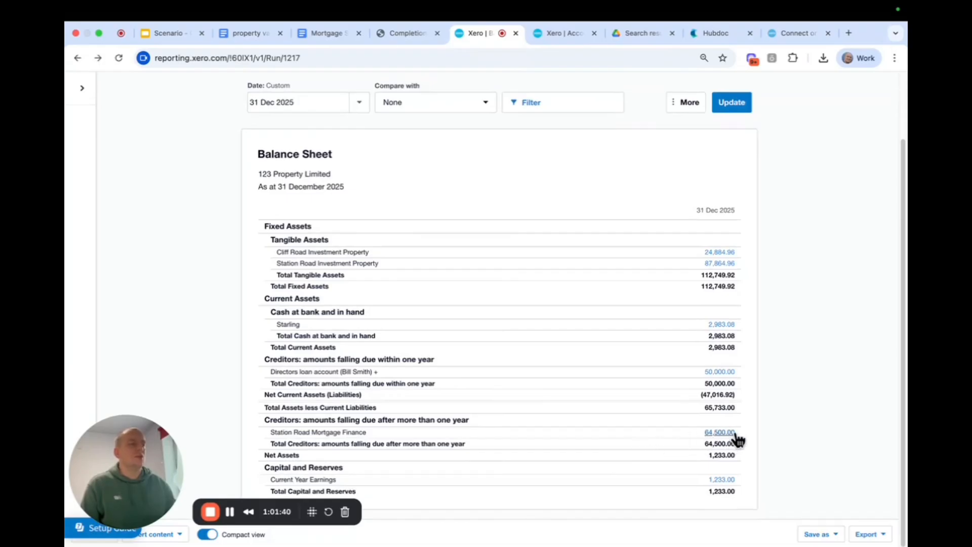